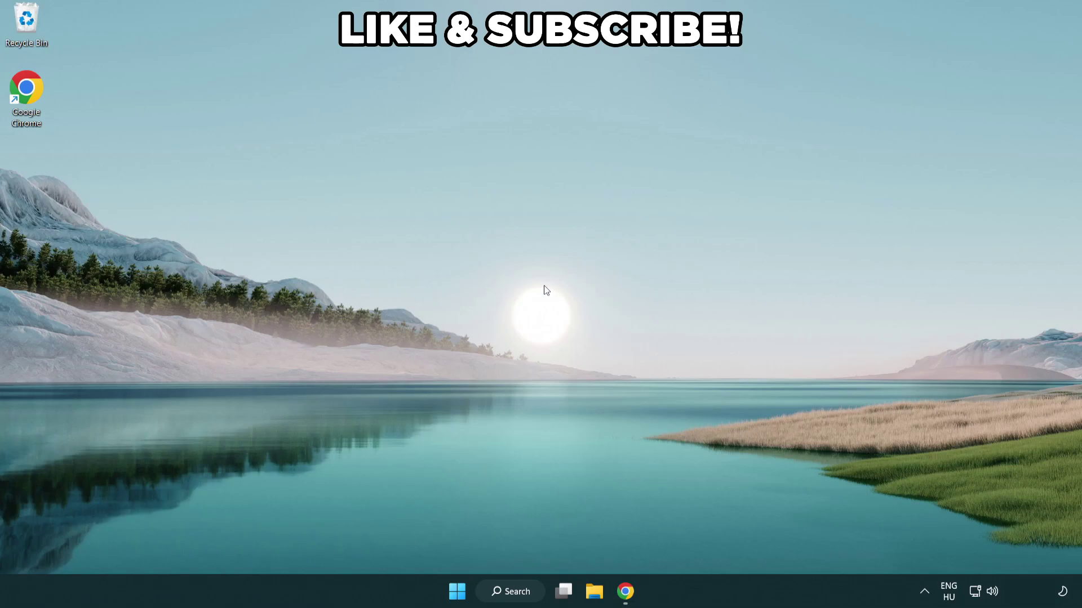
# Search Windows for 'edit power plan' so Edit power plan shows as the best match
pyautogui.click(524, 591)
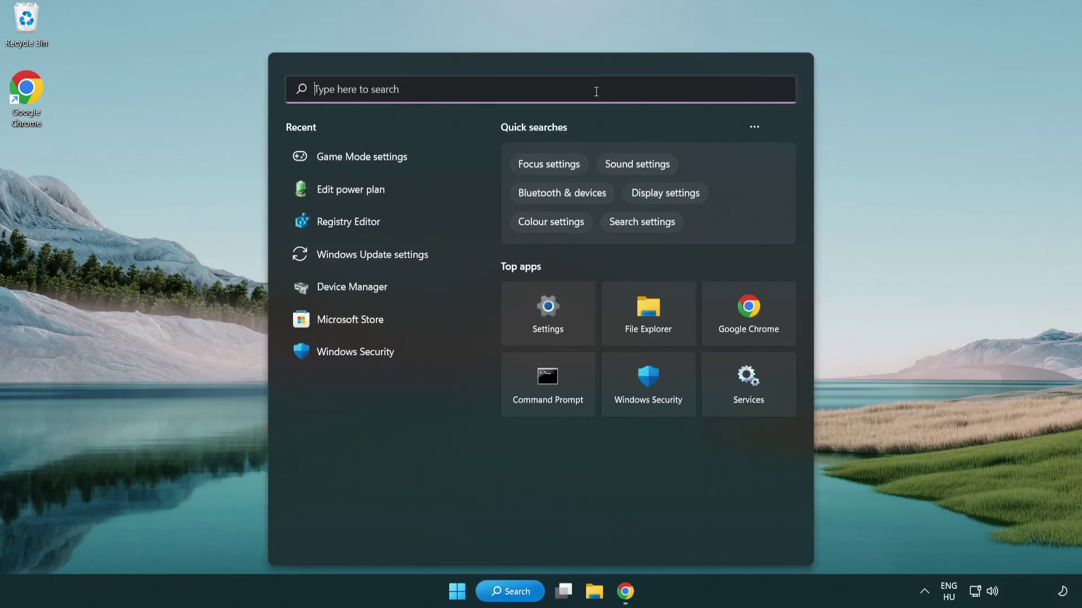
pyautogui.write('edit power ')
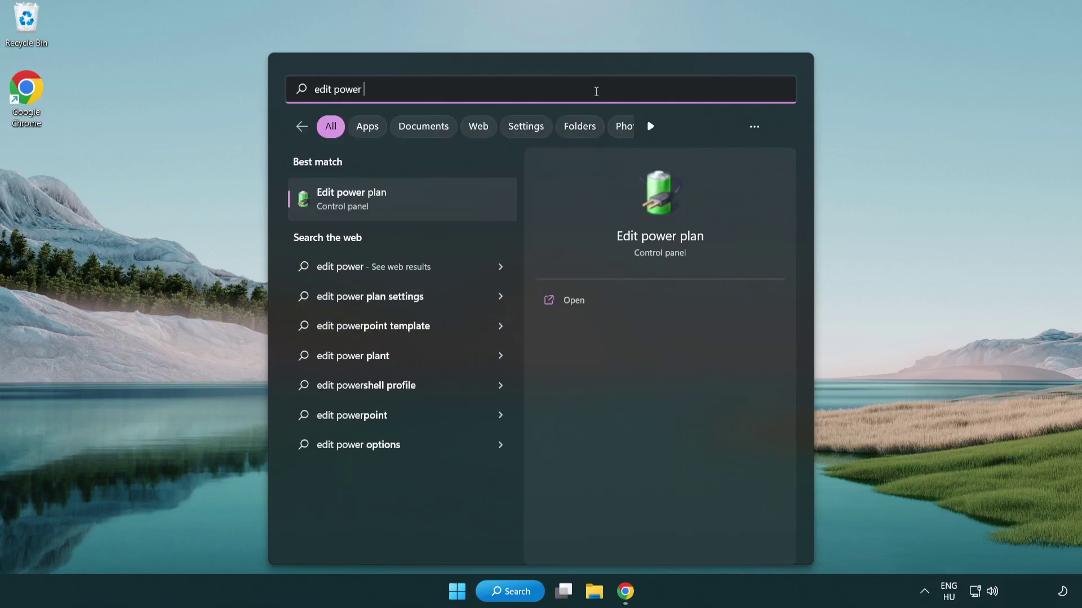
pyautogui.write('plan')
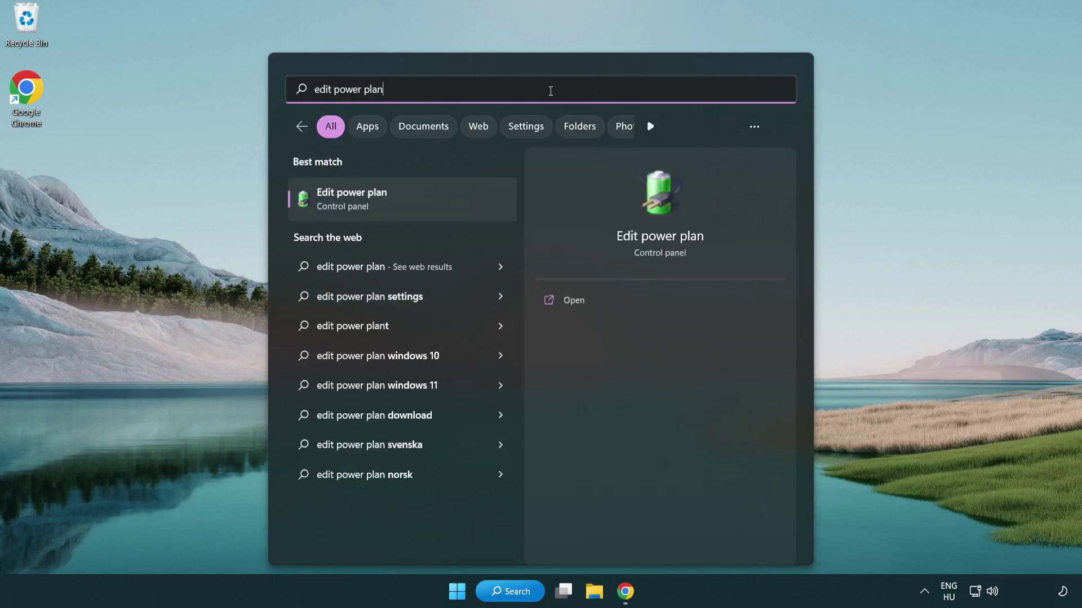
# Make High performance the active plan in Power Options, then close the window
pyautogui.click(406, 205)
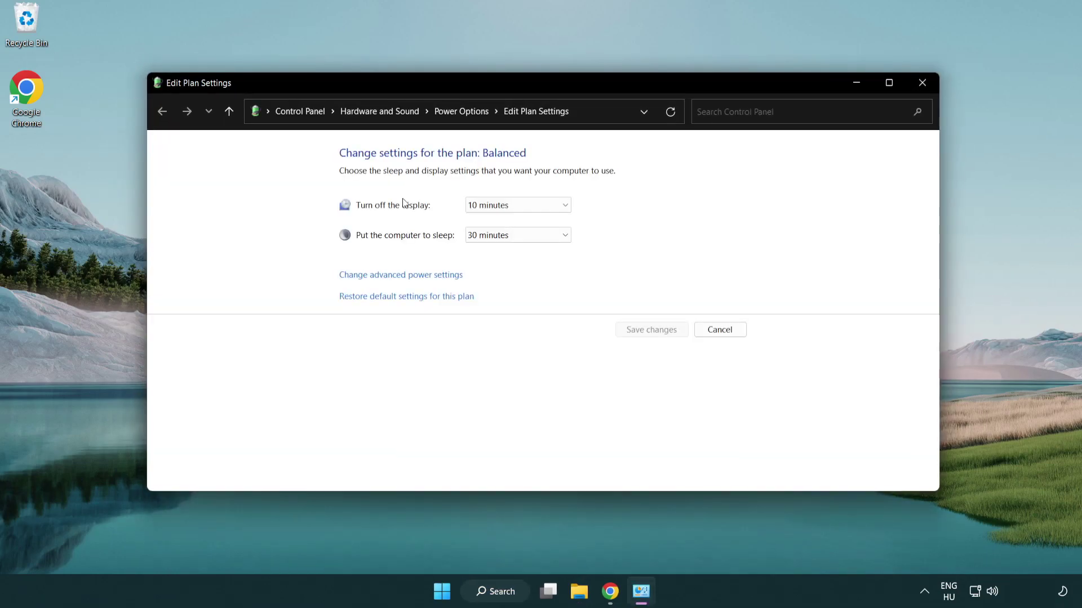
pyautogui.click(466, 111)
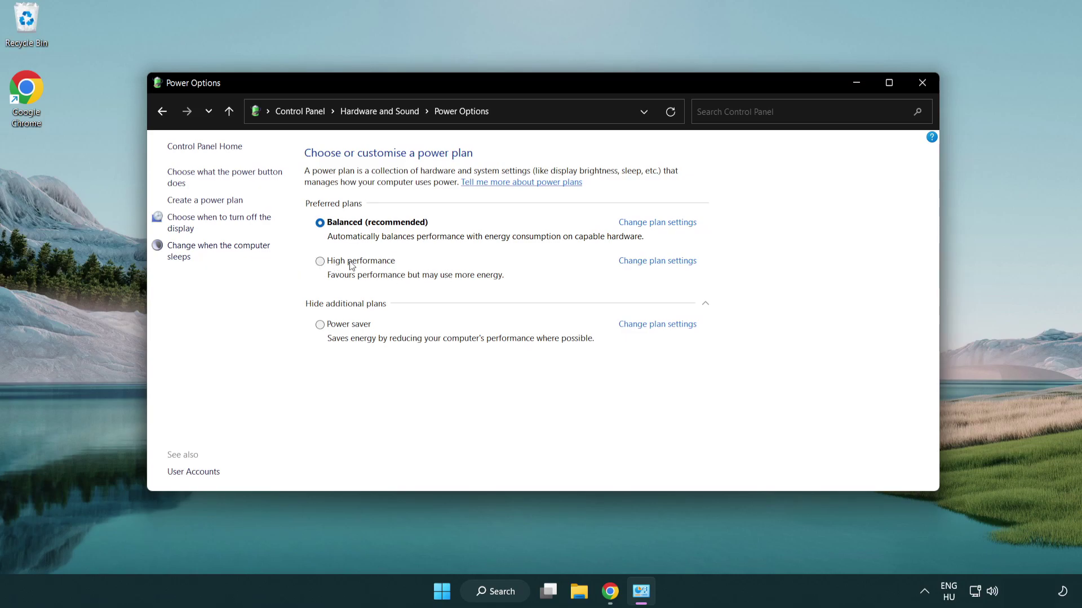
pyautogui.click(321, 262)
pyautogui.click(921, 84)
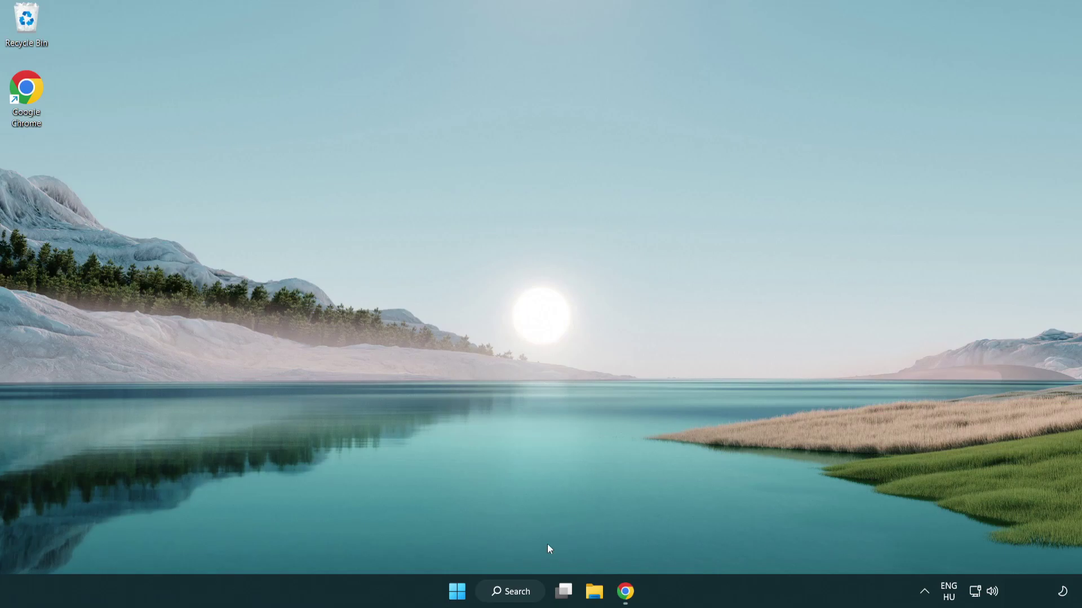
# Search Windows for 'device manager' to bring up Device Manager
pyautogui.click(513, 592)
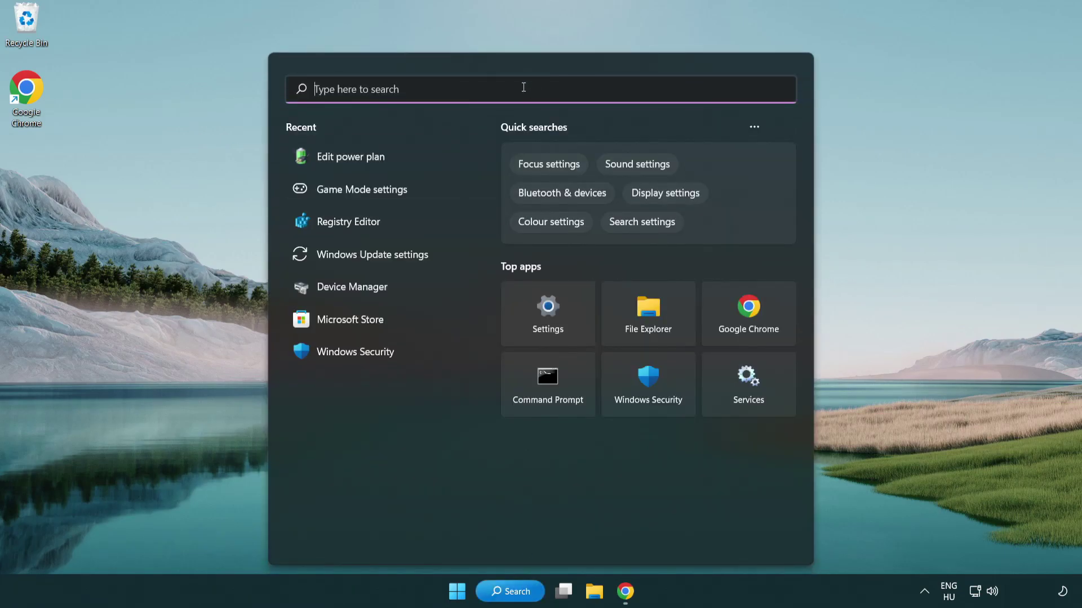
pyautogui.write('device manager')
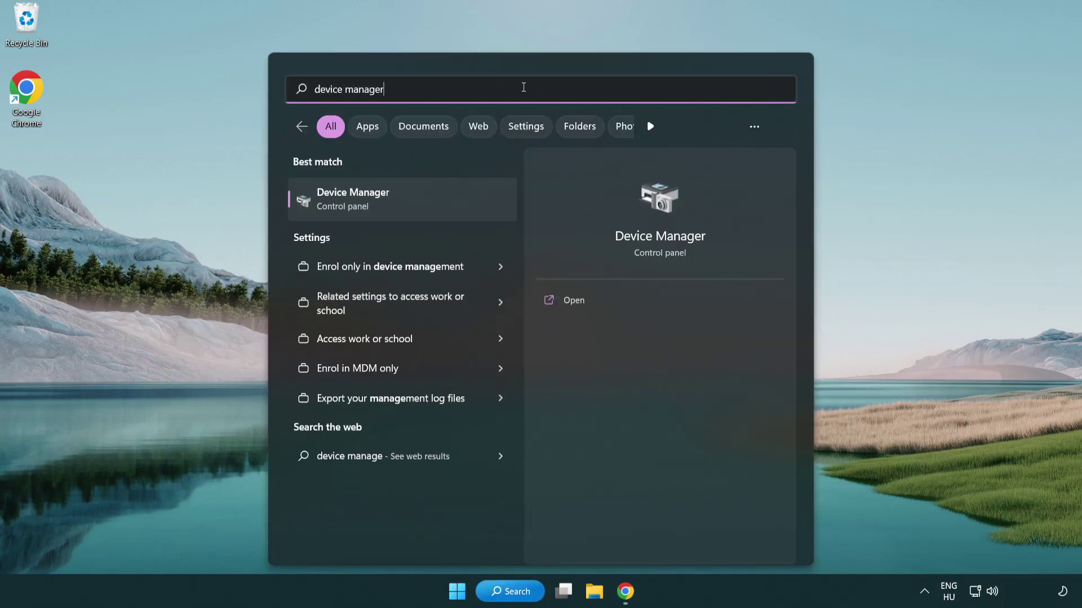
# Launch Device Manager, expand Display adapters and start Update driver for VMware SVGA 3D
pyautogui.click(413, 202)
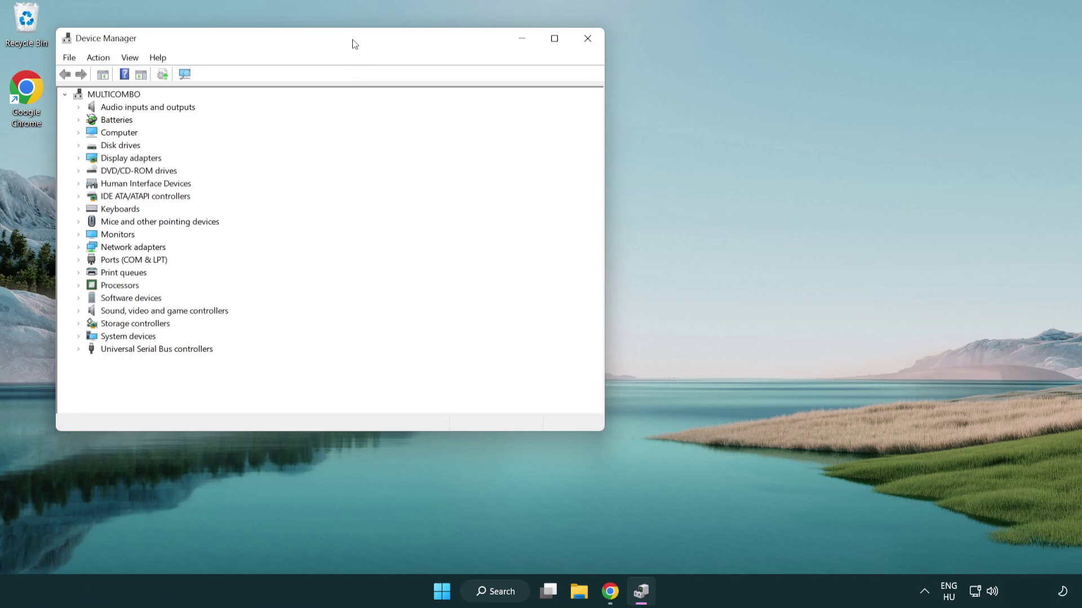
pyautogui.moveTo(352, 44); pyautogui.dragTo(553, 102)
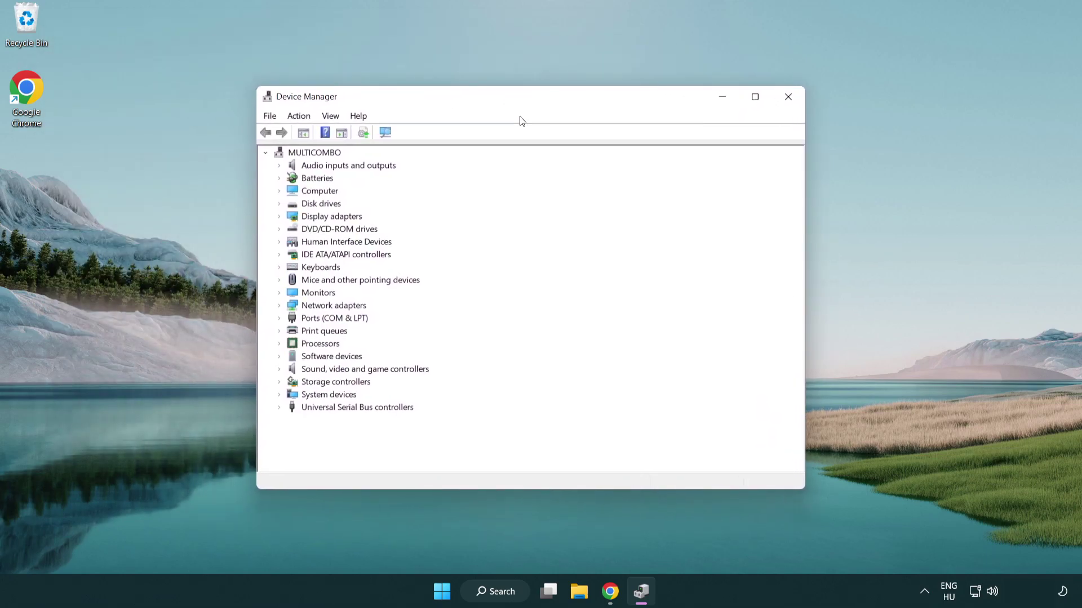
pyautogui.click(291, 216)
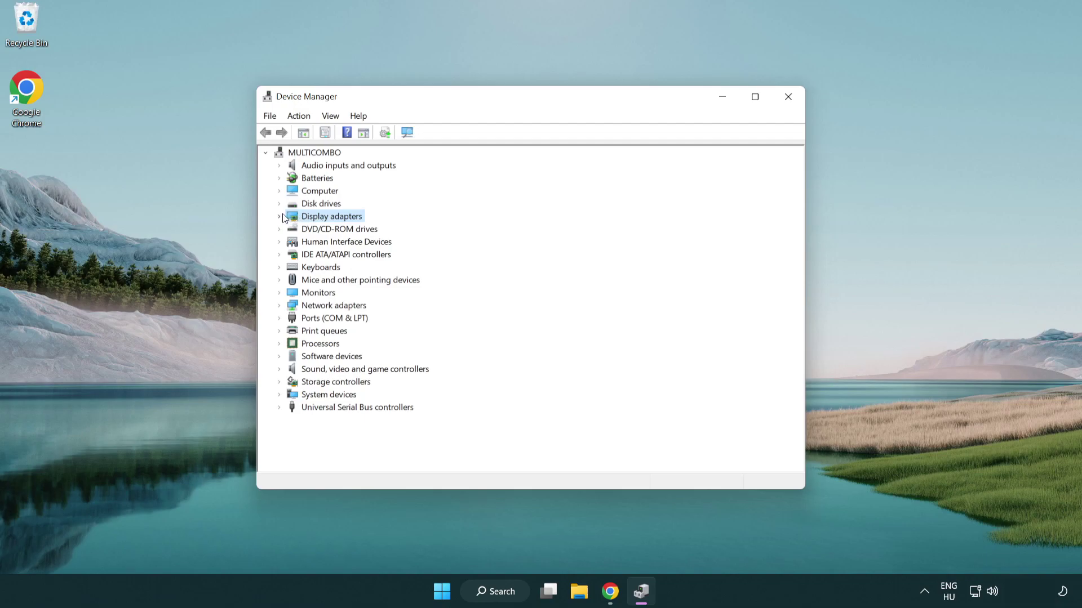
pyautogui.click(283, 217)
pyautogui.click(313, 231)
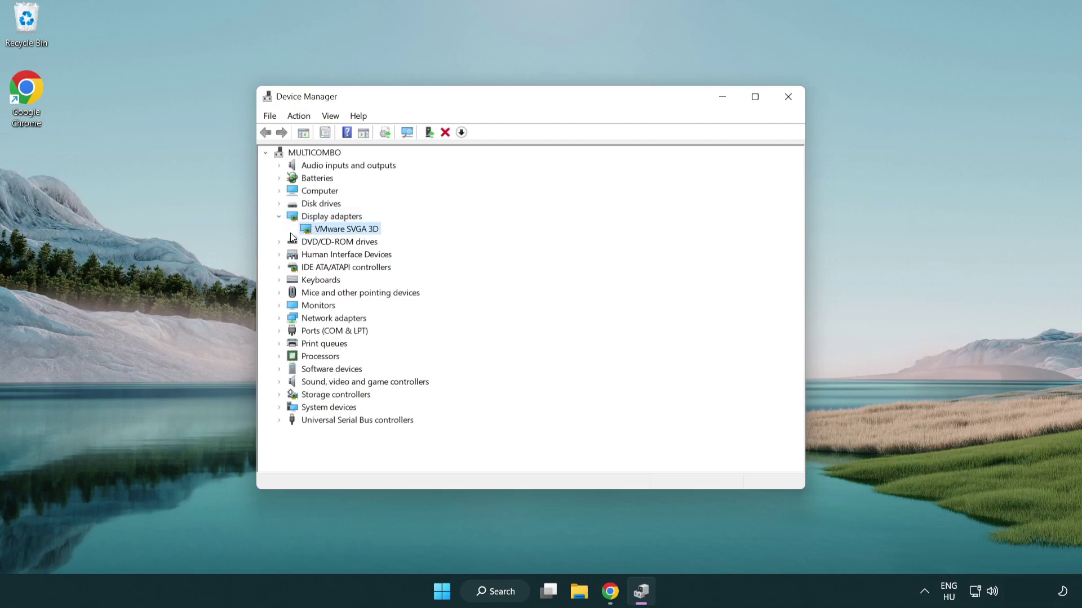
pyautogui.rightClick(341, 233)
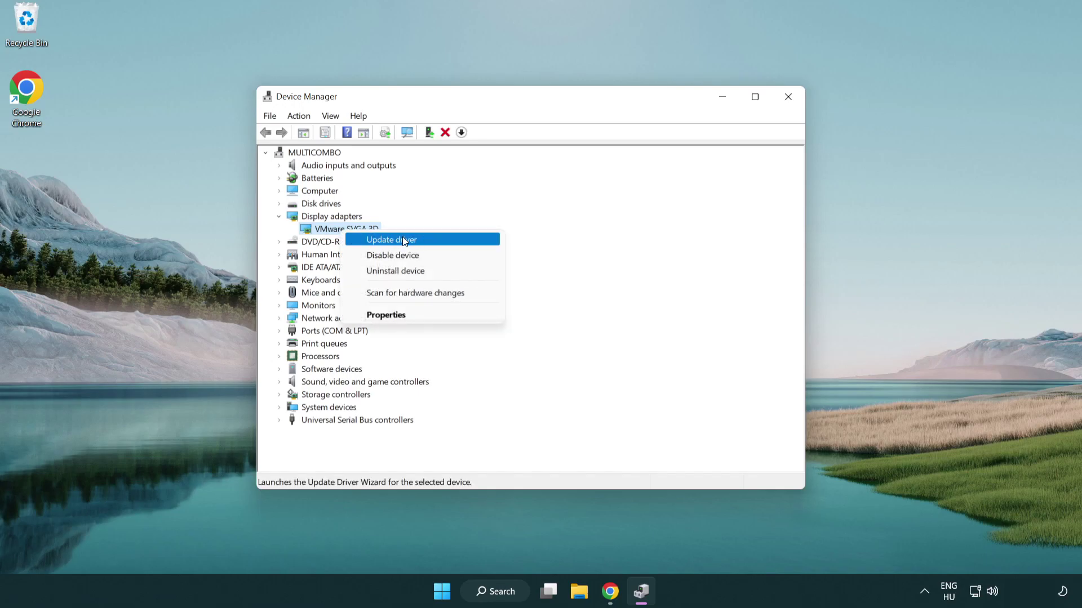
pyautogui.click(430, 242)
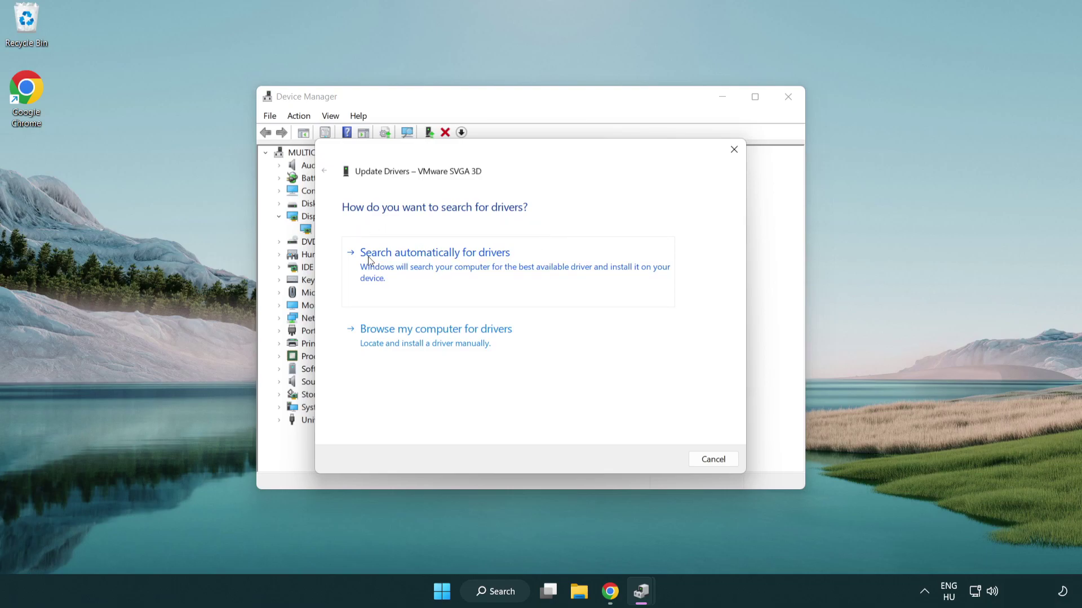
# Auto-search drivers for VMware SVGA 3D, confirm the best is installed, and close Device Manager
pyautogui.click(443, 265)
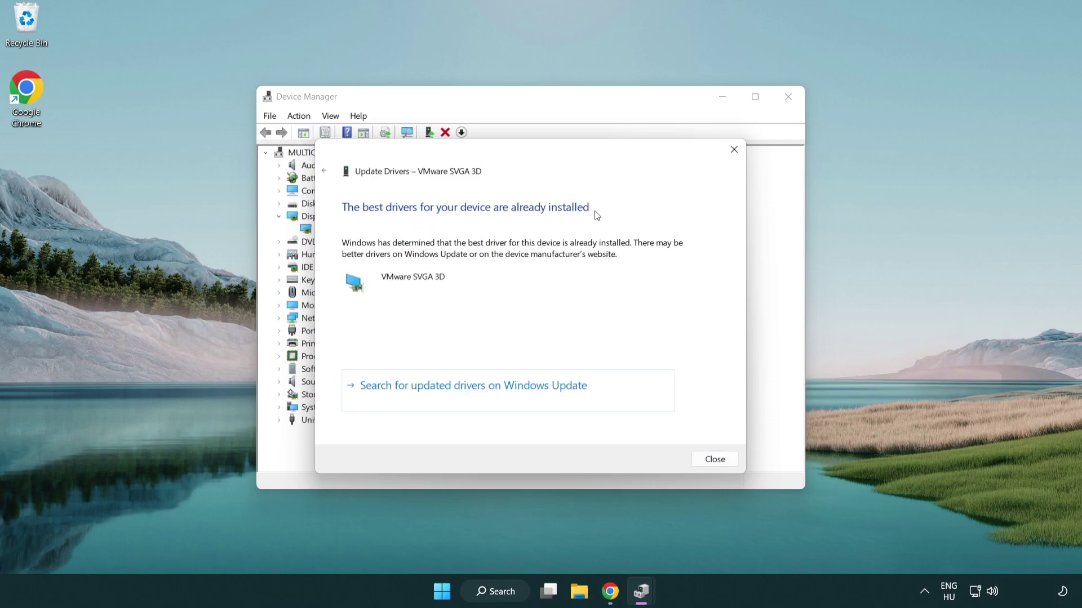
pyautogui.click(711, 460)
pyautogui.click(785, 98)
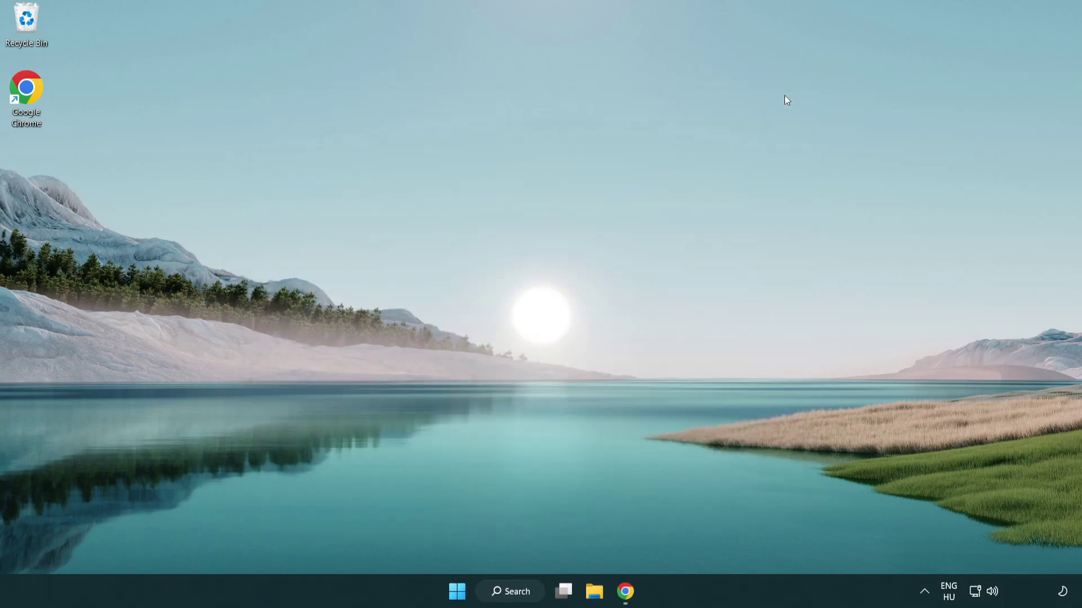
# Search 'game mode' and open the Game Mode settings page
pyautogui.click(517, 592)
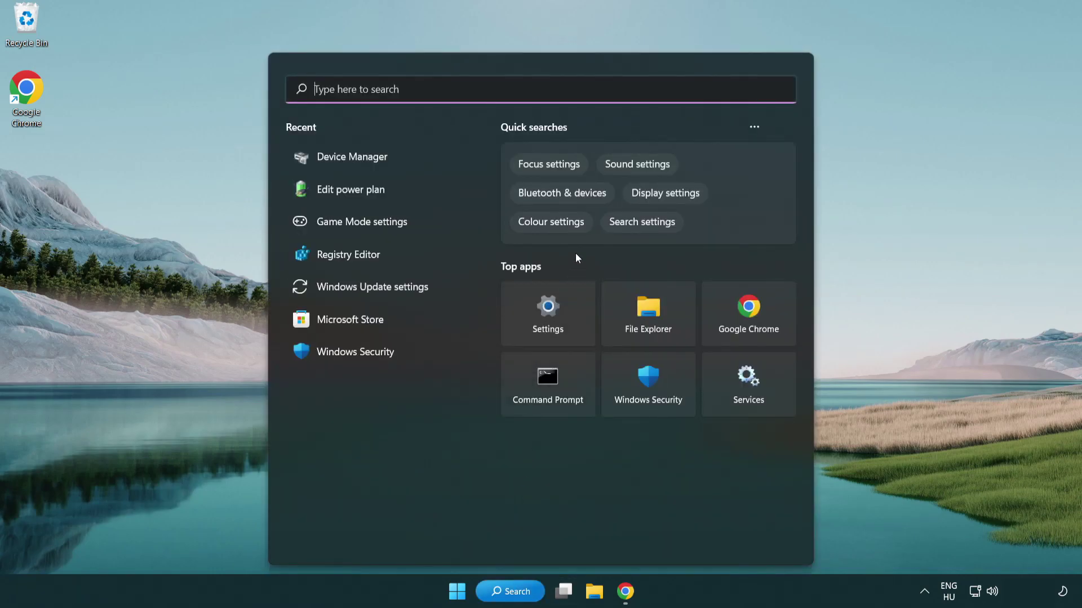
pyautogui.write('gam')
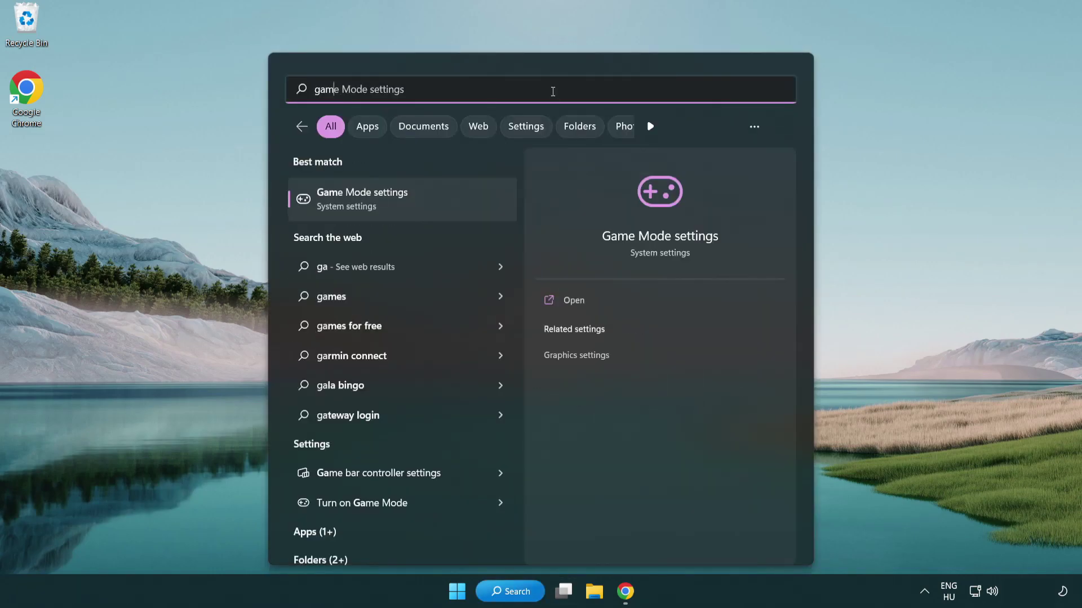
pyautogui.write('e mode')
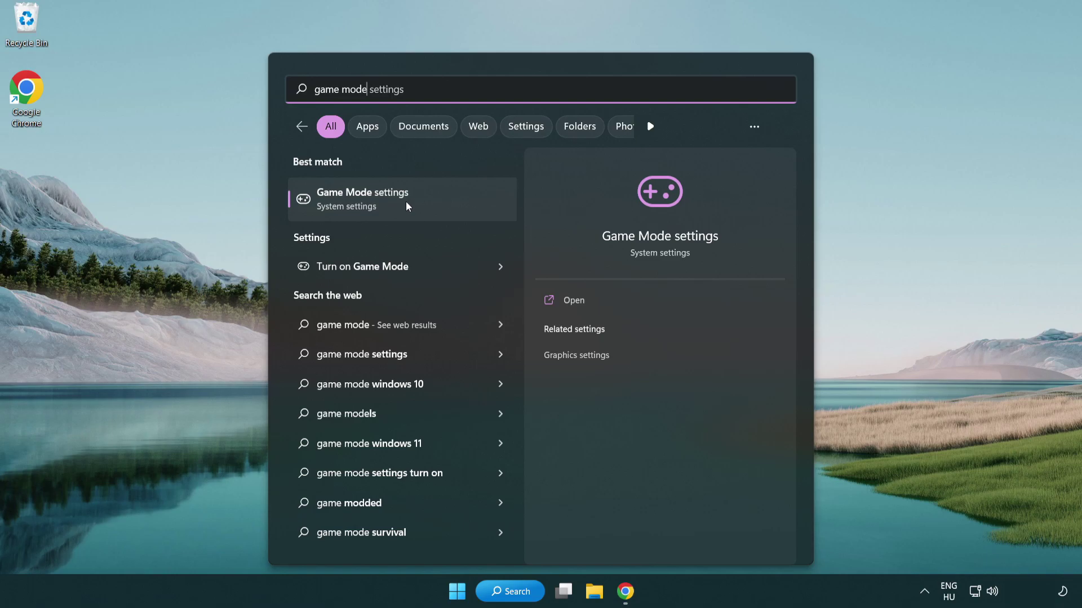
pyautogui.click(406, 203)
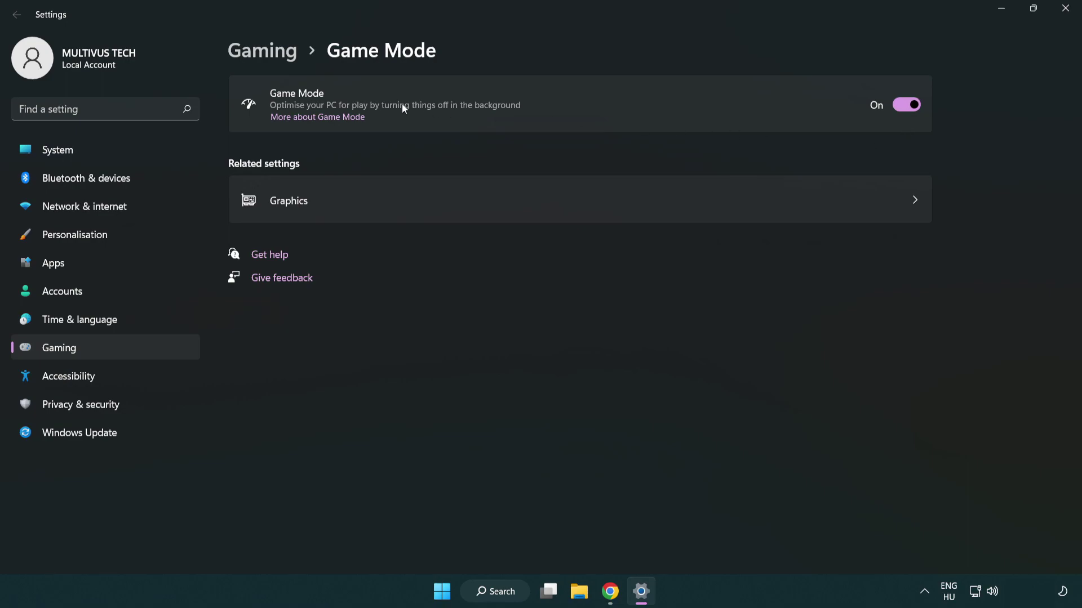
# Confirm the Xbox Game Bar controller shortcut is Off under Gaming, then close Settings
pyautogui.click(278, 56)
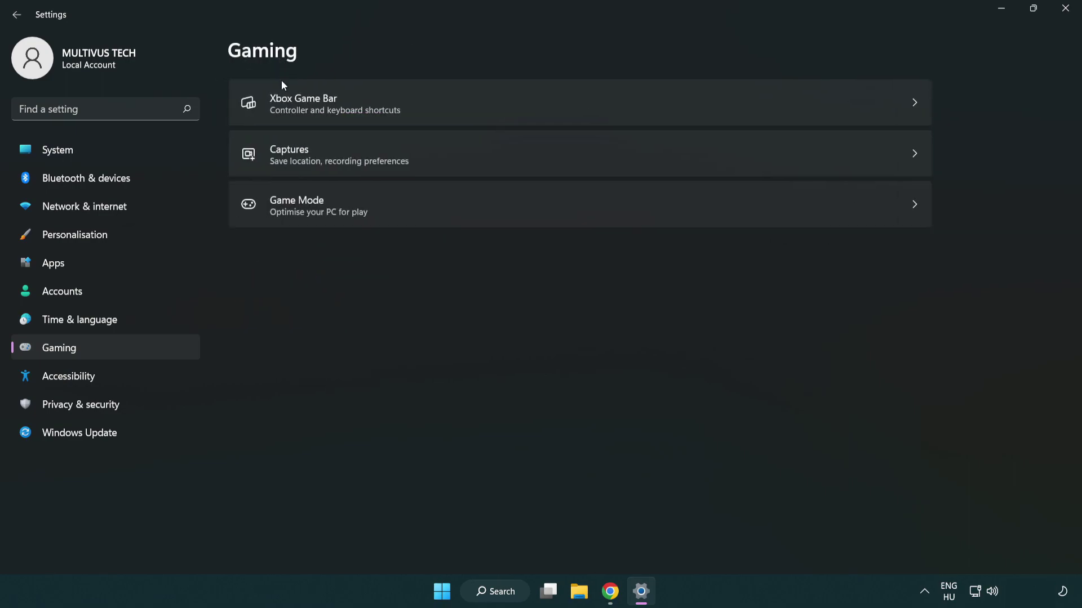
pyautogui.click(478, 101)
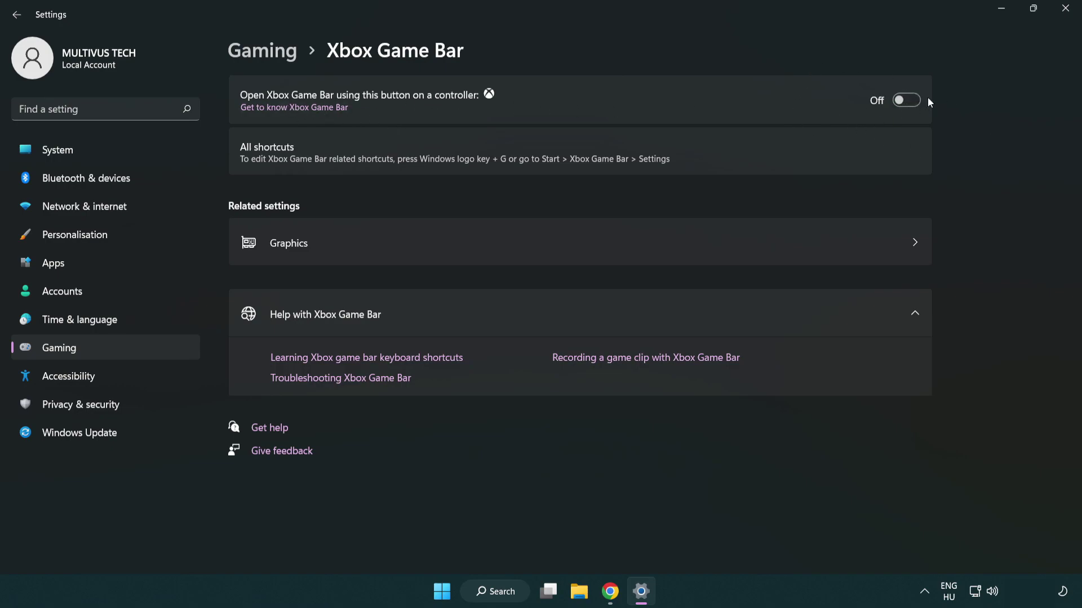
pyautogui.click(1064, 15)
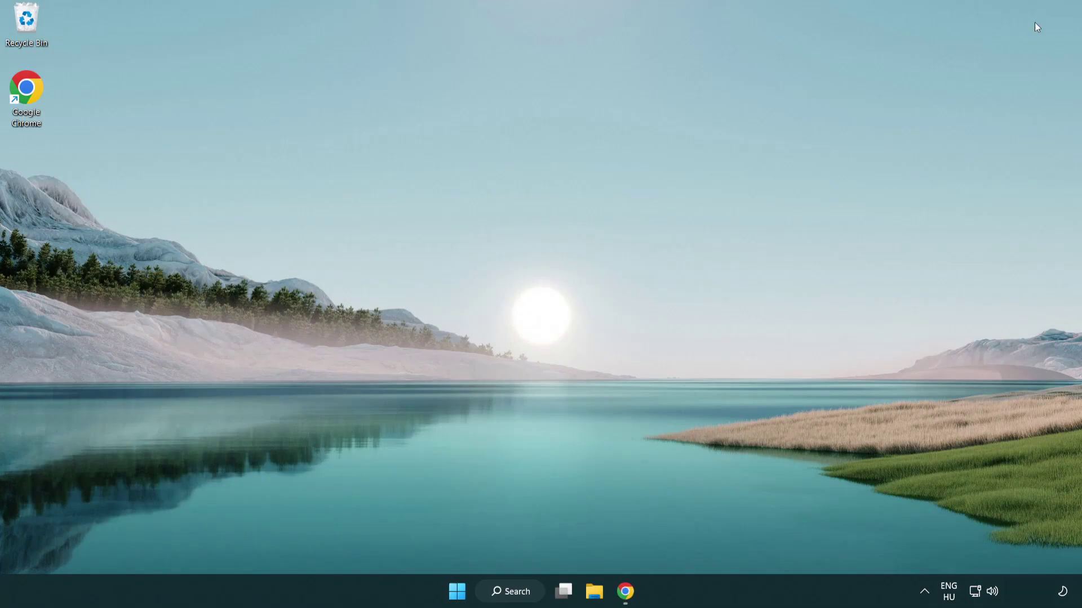
# Open Task Manager from the Start right-click menu and end the Google Chrome (8) process
pyautogui.rightClick(458, 594)
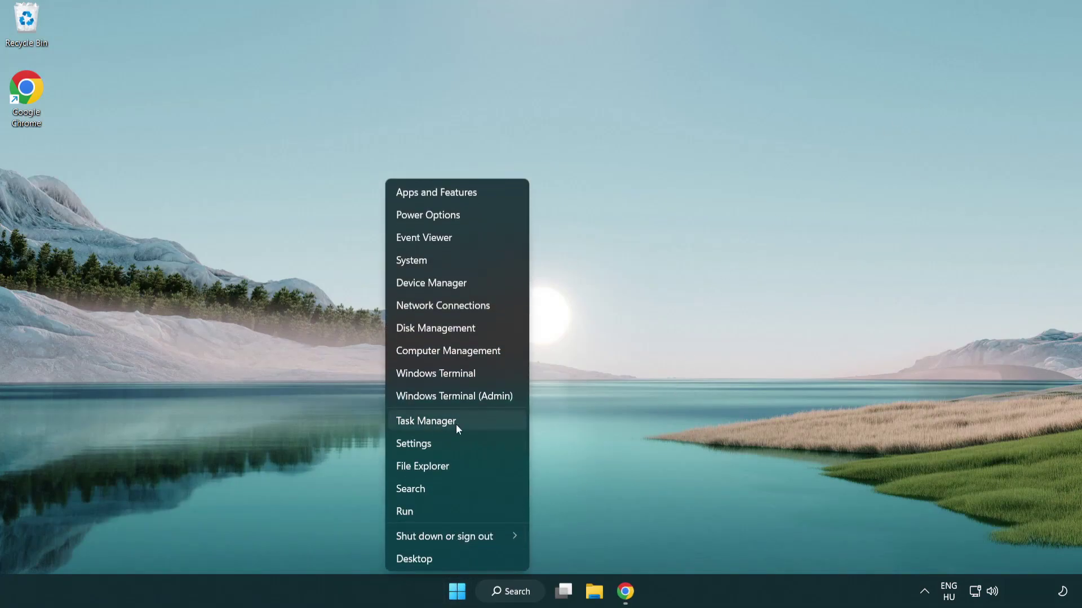
pyautogui.click(475, 424)
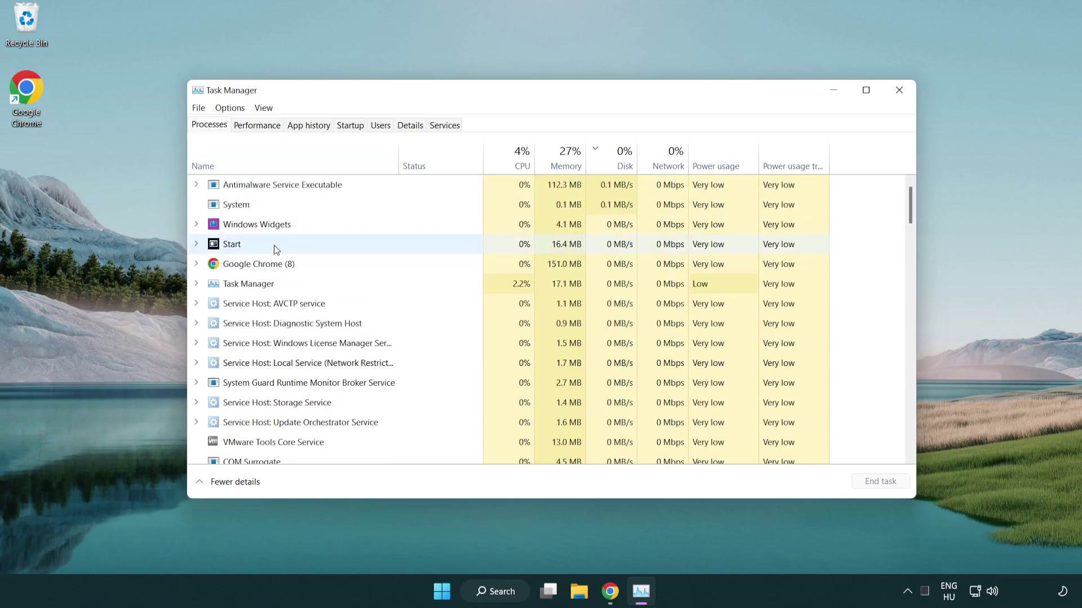
pyautogui.click(276, 265)
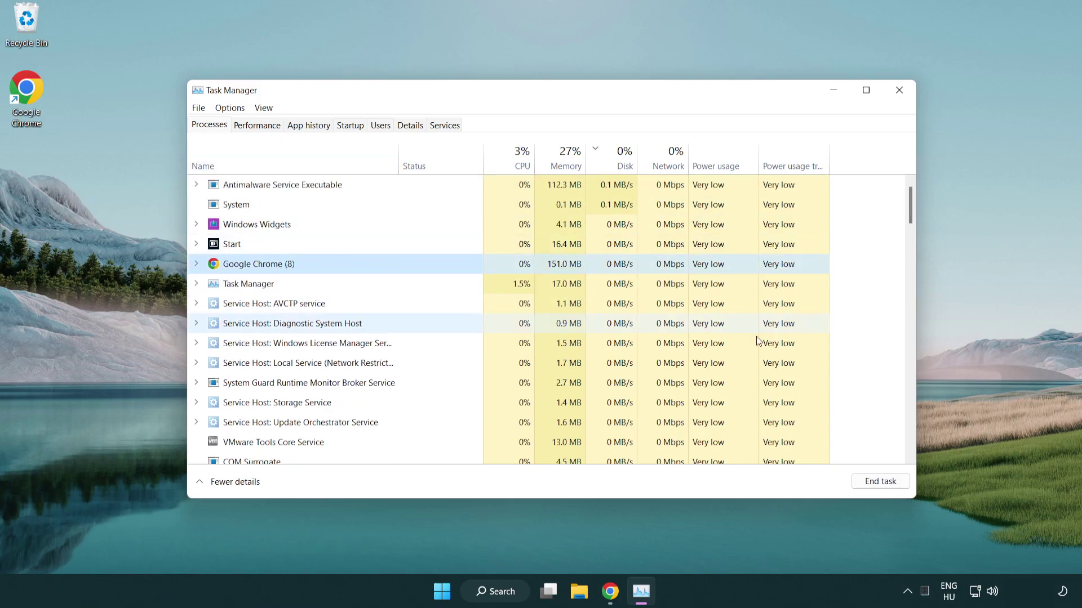
pyautogui.click(885, 488)
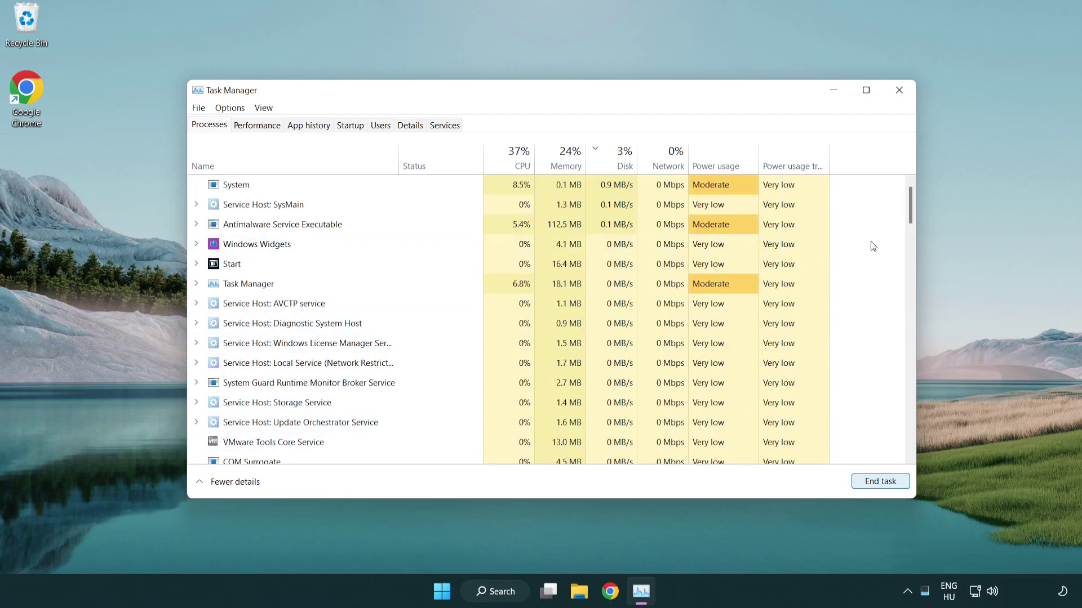
pyautogui.moveTo(911, 218)
pyautogui.mouseDown()
pyautogui.moveTo(910, 420)
pyautogui.moveTo(904, 193)
pyautogui.mouseUp()
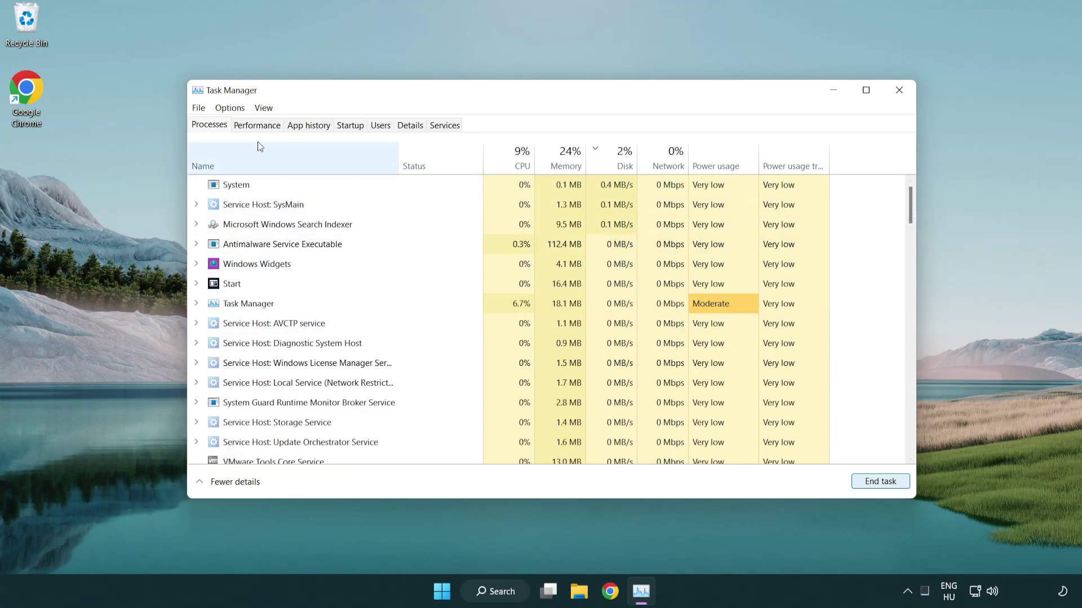
# Disable Cortana, Phone Link and Terminal as startup apps, then close Task Manager
pyautogui.click(357, 129)
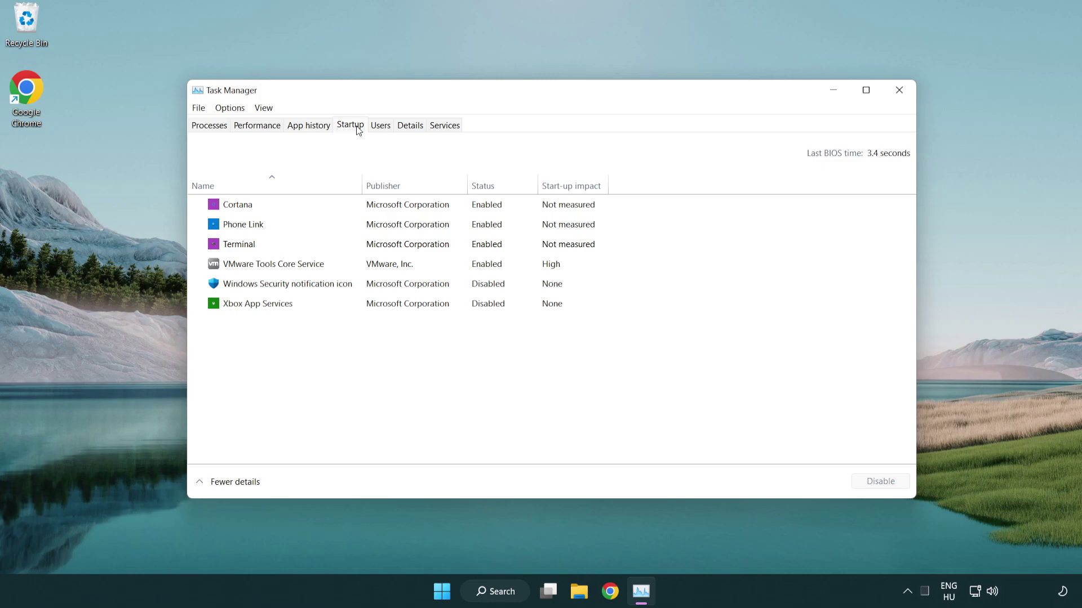
pyautogui.click(386, 209)
pyautogui.click(882, 481)
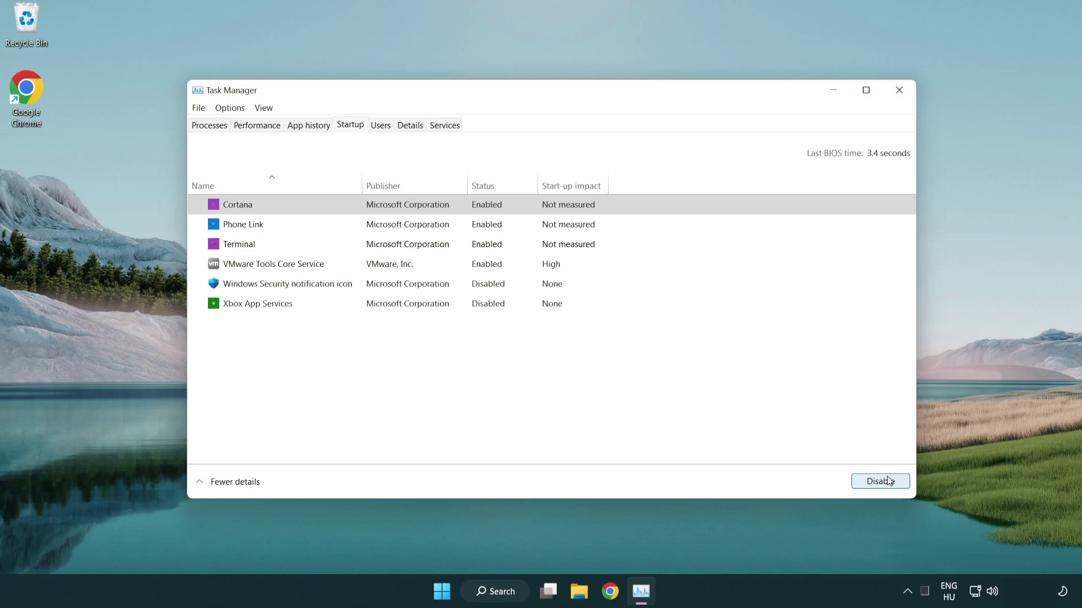
pyautogui.click(430, 226)
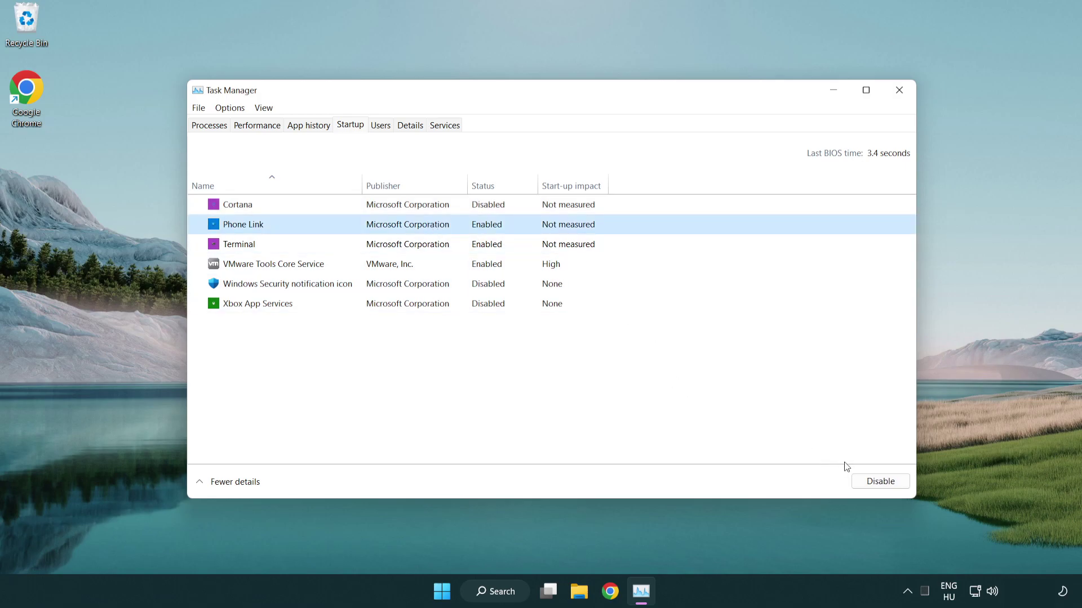
pyautogui.click(879, 482)
pyautogui.click(367, 249)
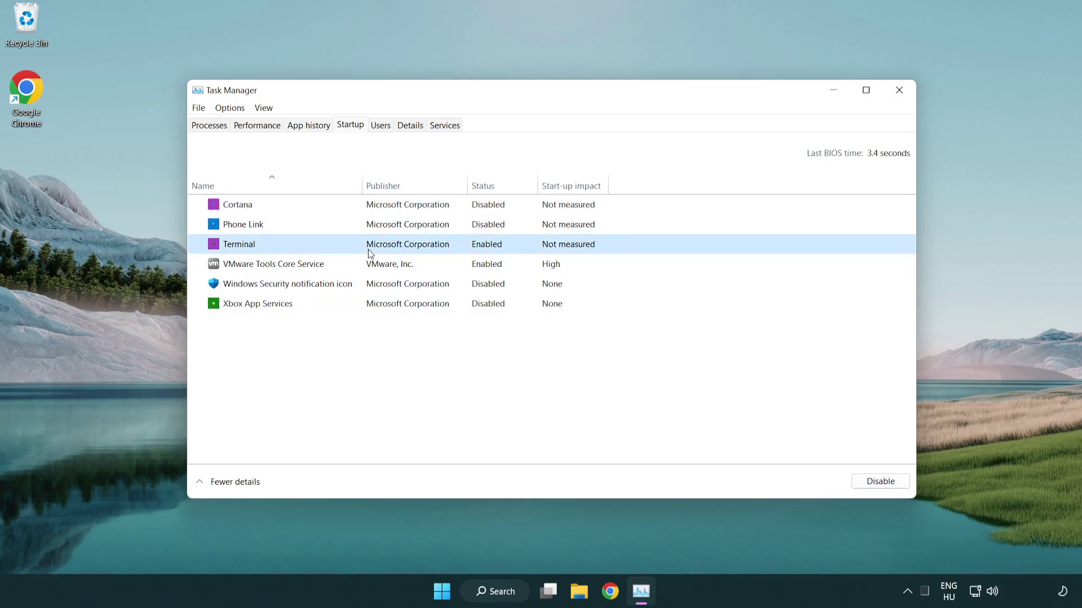
pyautogui.click(901, 486)
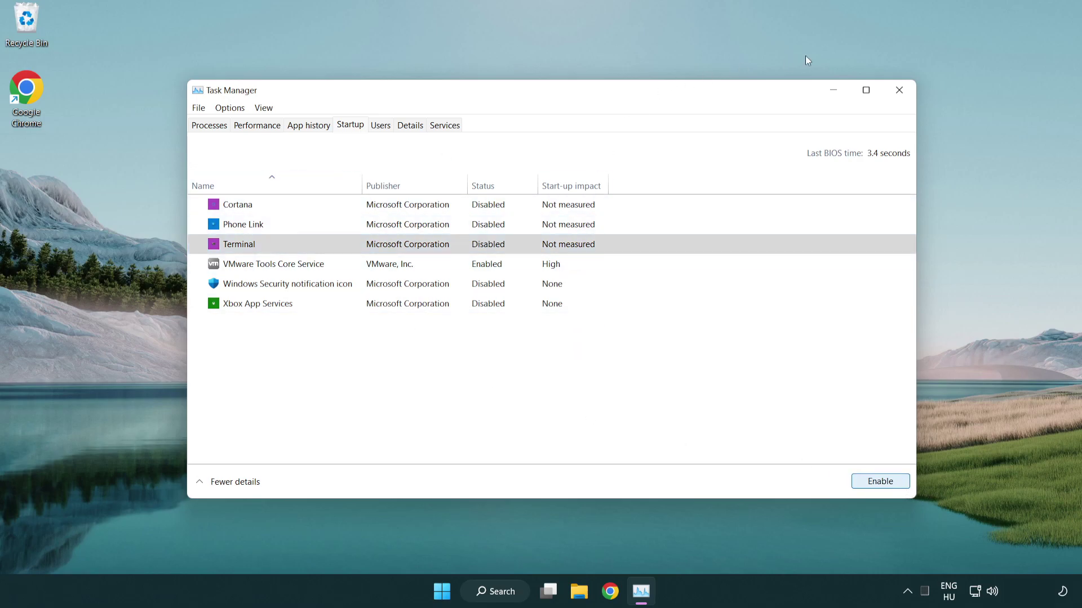
pyautogui.click(904, 95)
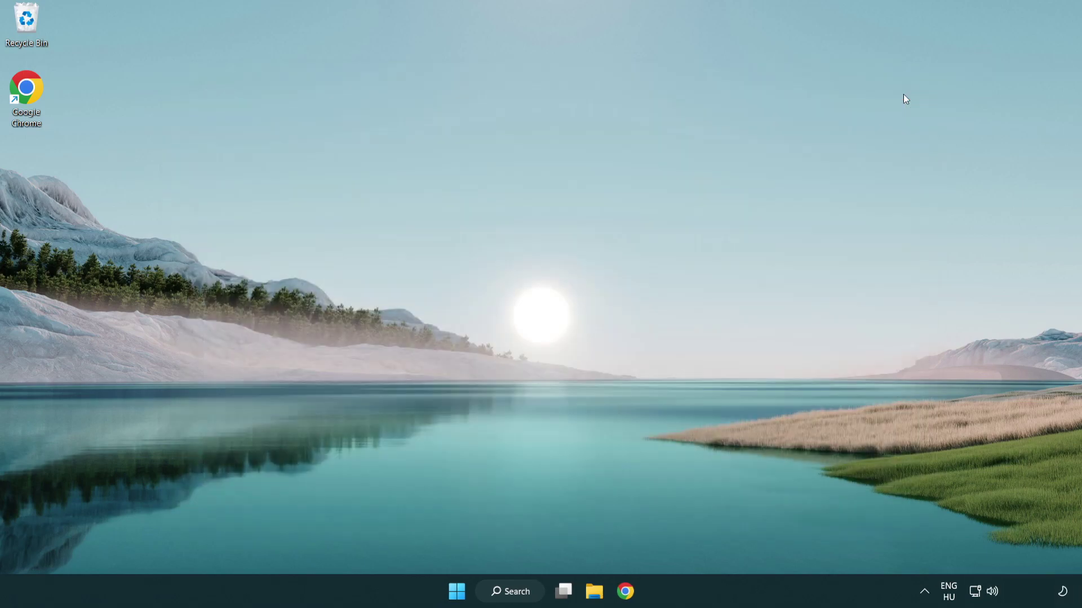
# Search 'update', check for updates to confirm the PC is up to date, and close Settings
pyautogui.click(511, 594)
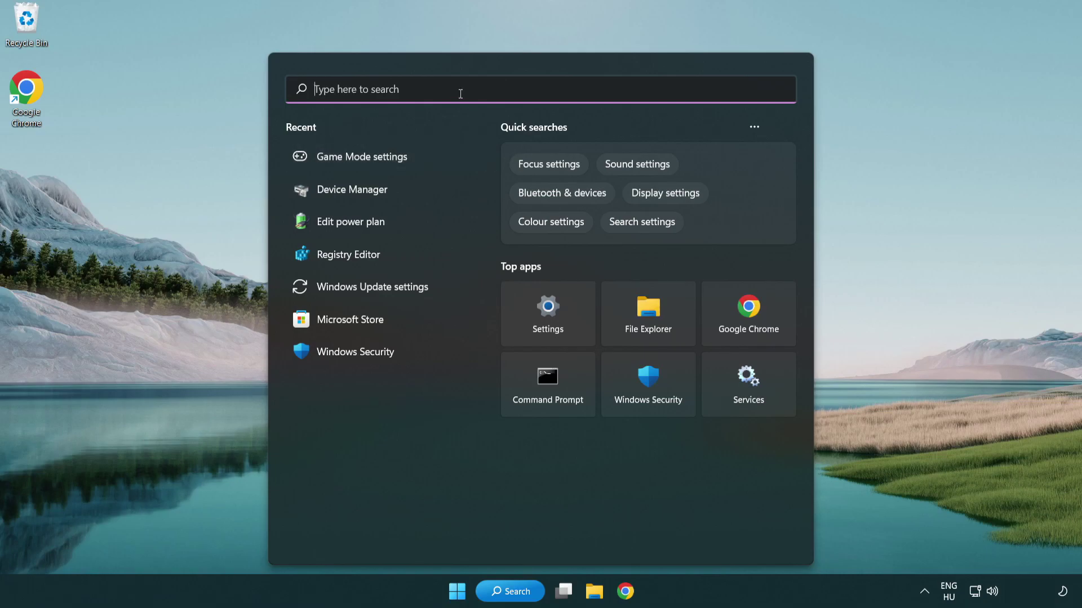
pyautogui.write('update')
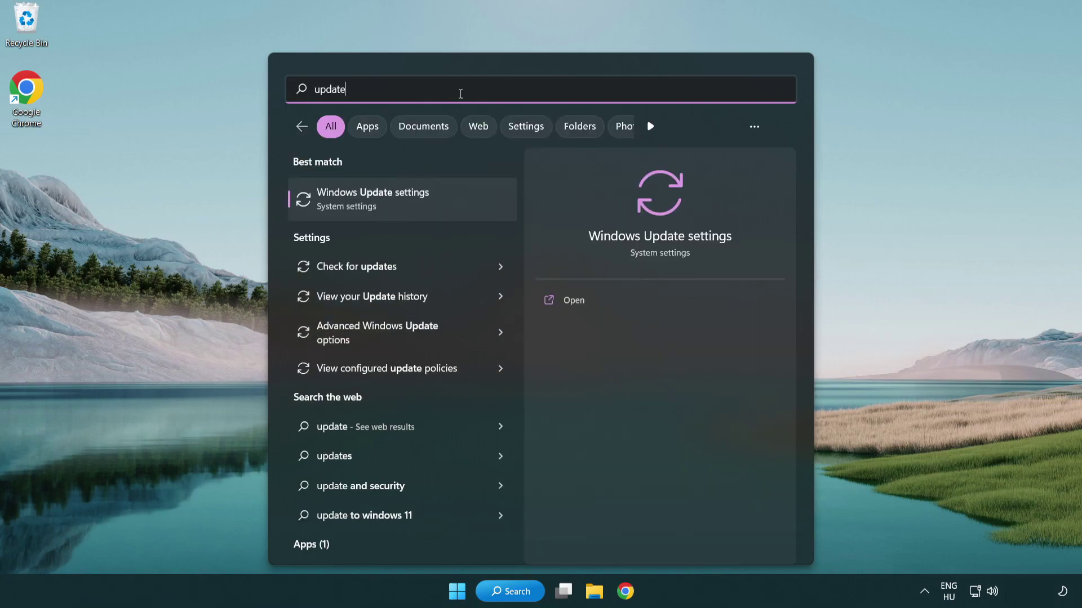
pyautogui.click(418, 205)
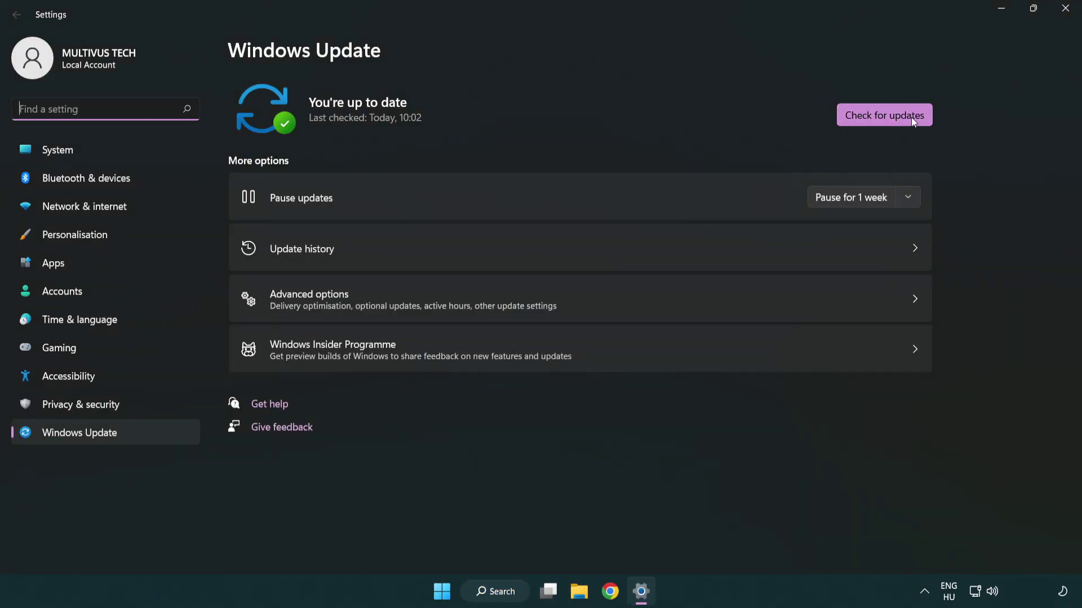
pyautogui.click(891, 115)
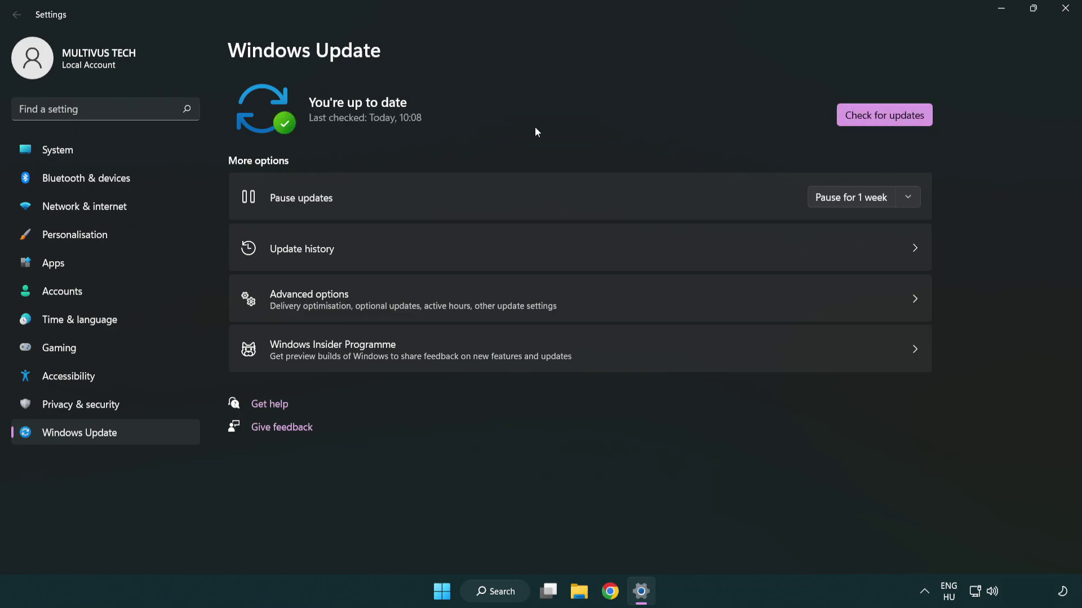
pyautogui.click(1066, 15)
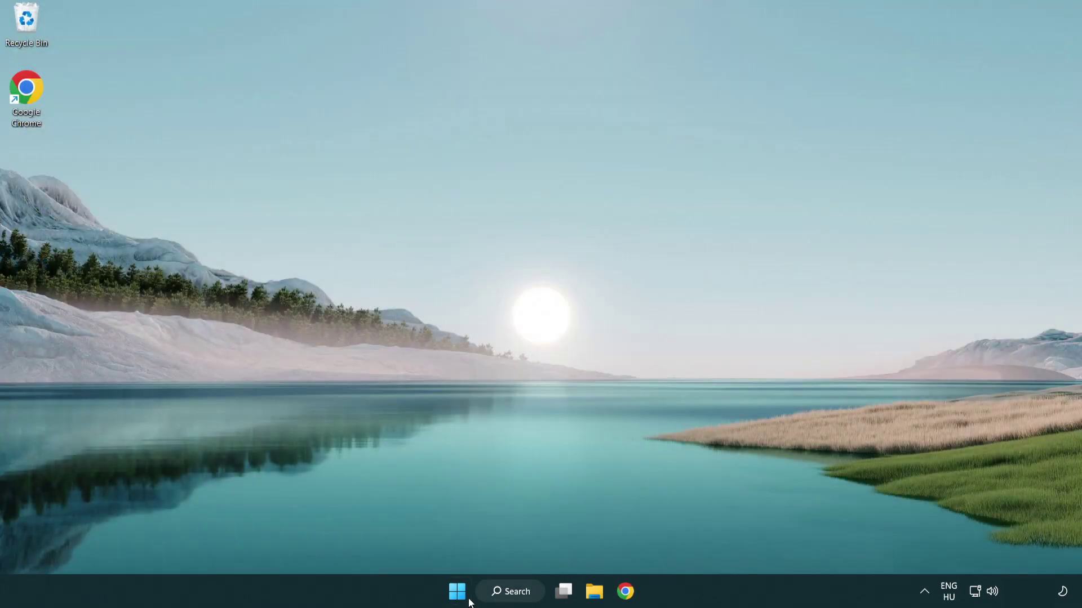
# Navigate Registry Editor to the HKEY_CURRENT_USER\System\GameConfigStore key
pyautogui.click(510, 593)
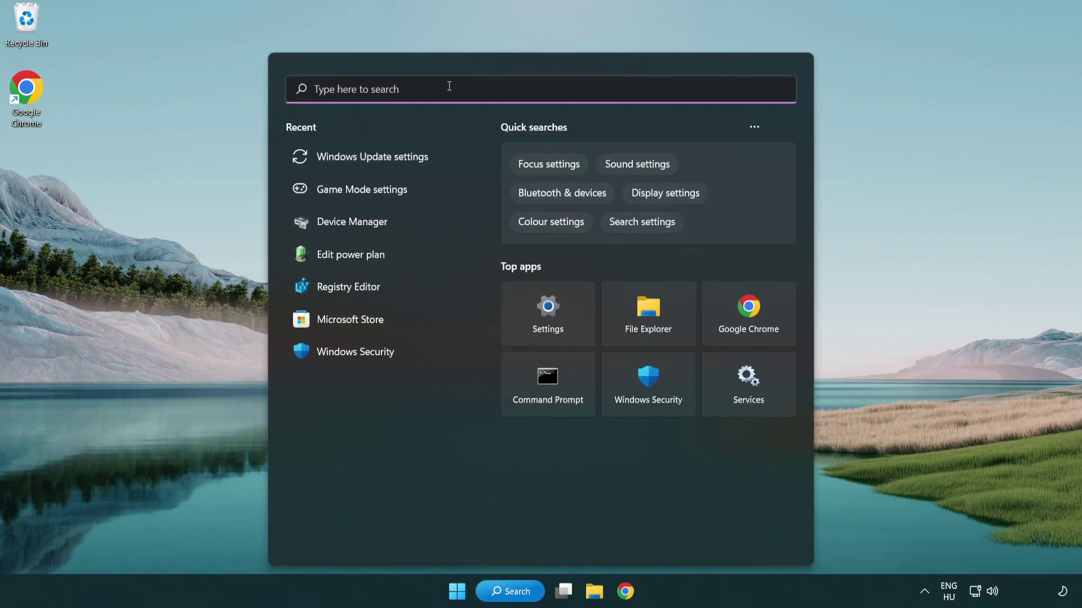
pyautogui.write('regedit')
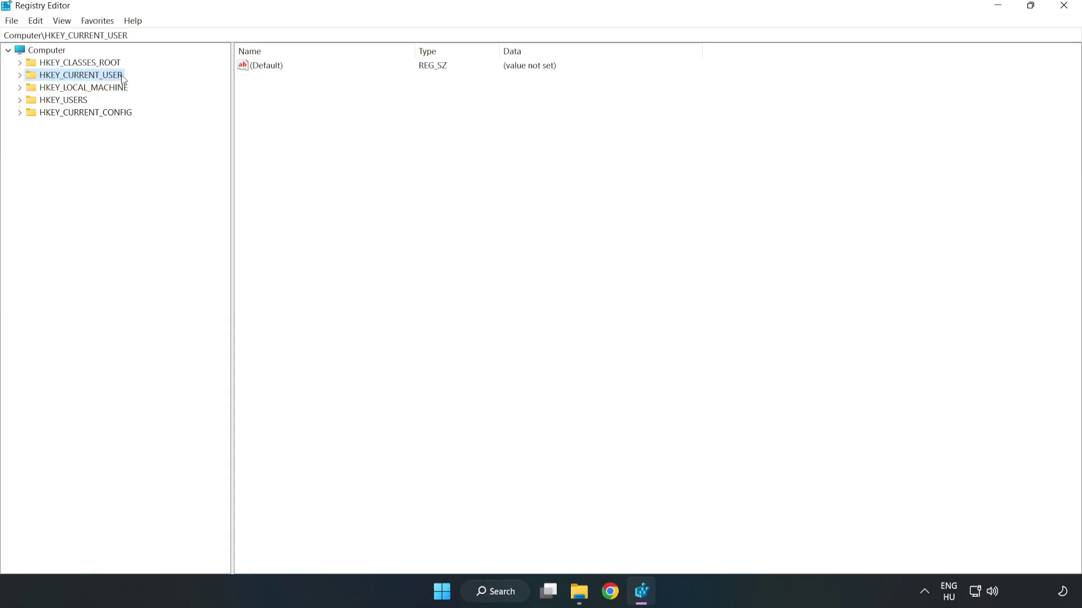
pyautogui.click(21, 75)
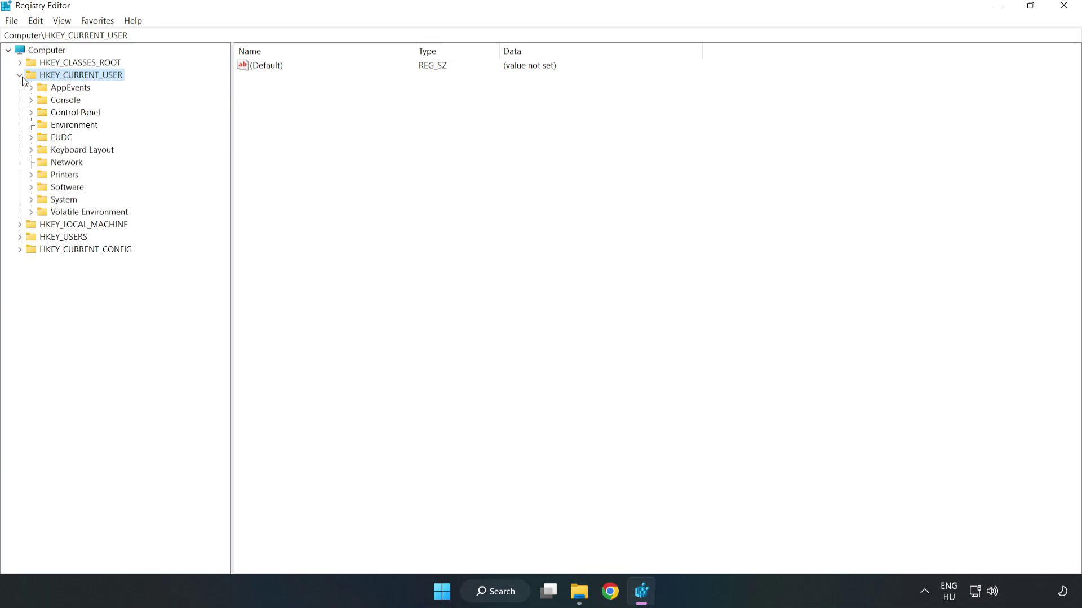
pyautogui.click(30, 200)
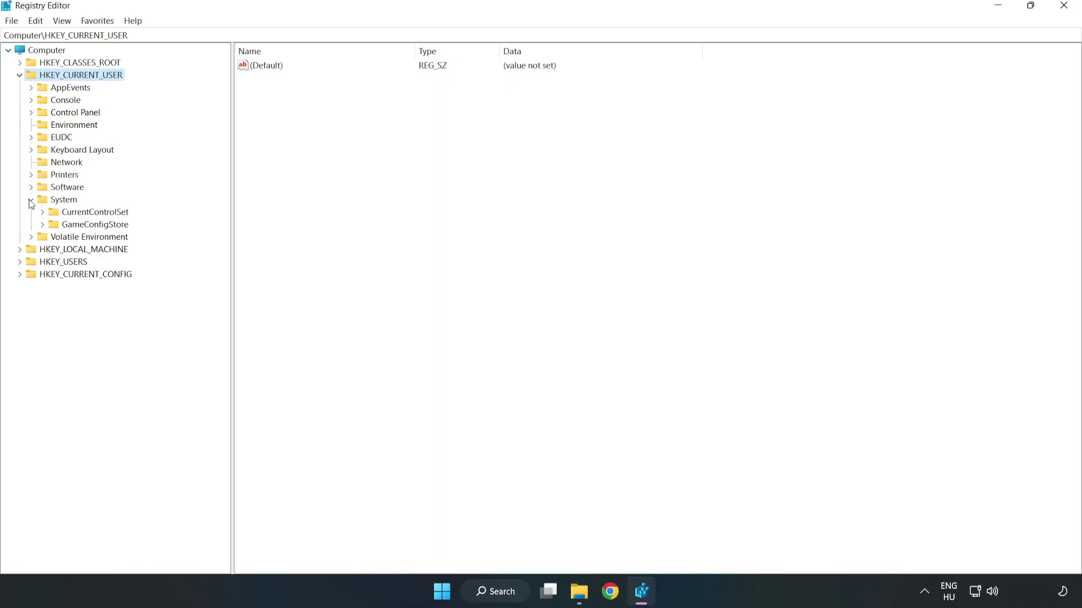
pyautogui.click(91, 229)
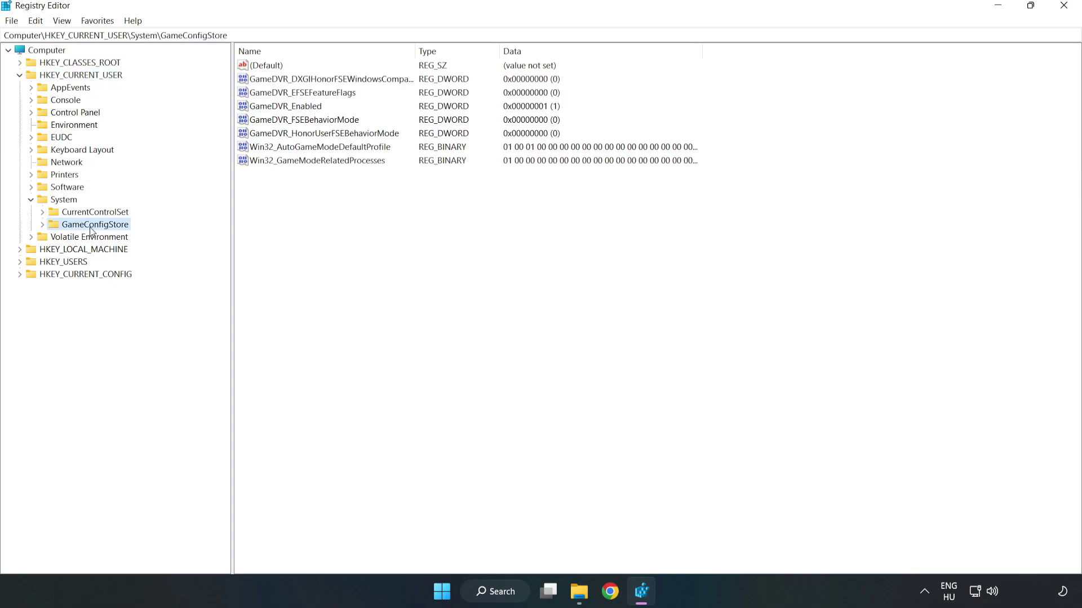
# Change GameDVR_Enabled from 1 to 0, then collapse HKEY_CURRENT_USER
pyautogui.click(264, 108)
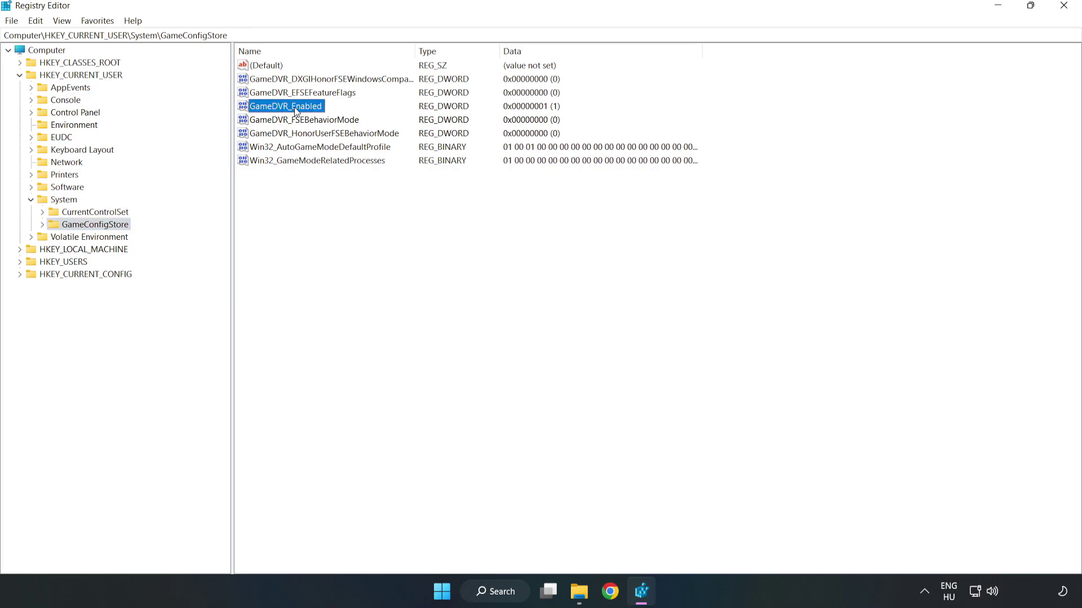
pyautogui.rightClick(295, 111)
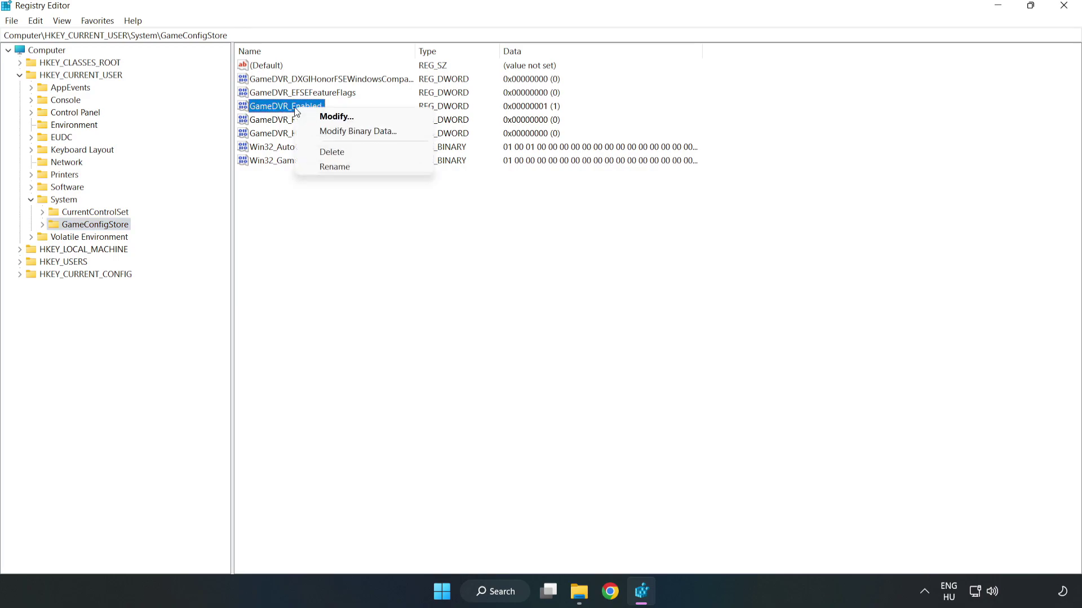
pyautogui.click(345, 118)
pyautogui.moveTo(211, 79); pyautogui.dragTo(603, 231)
pyautogui.click(451, 294)
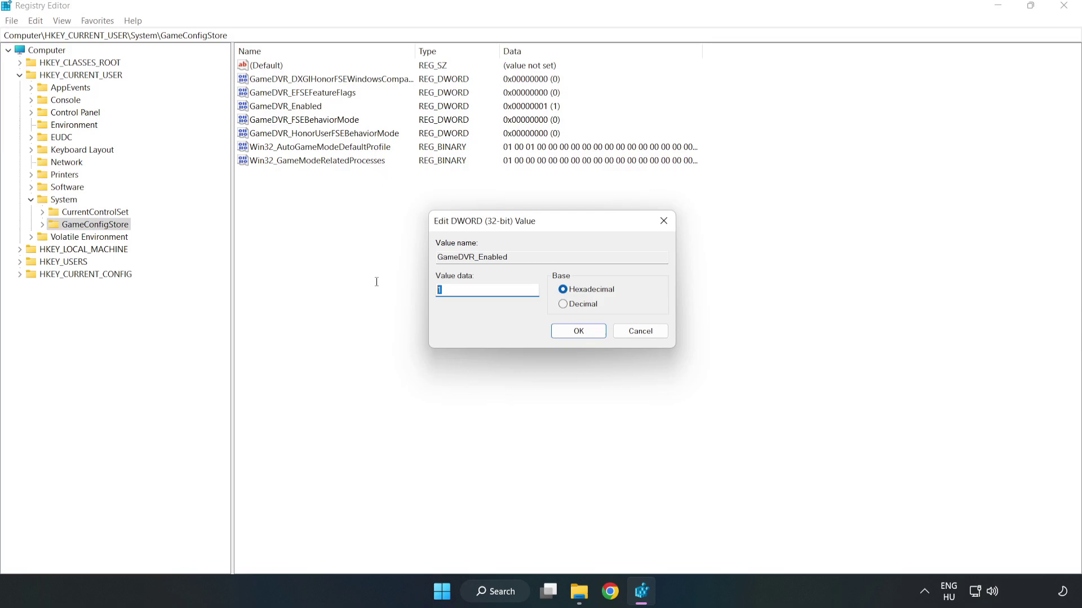
pyautogui.doubleClick(443, 293)
pyautogui.write('0')
pyautogui.click(579, 332)
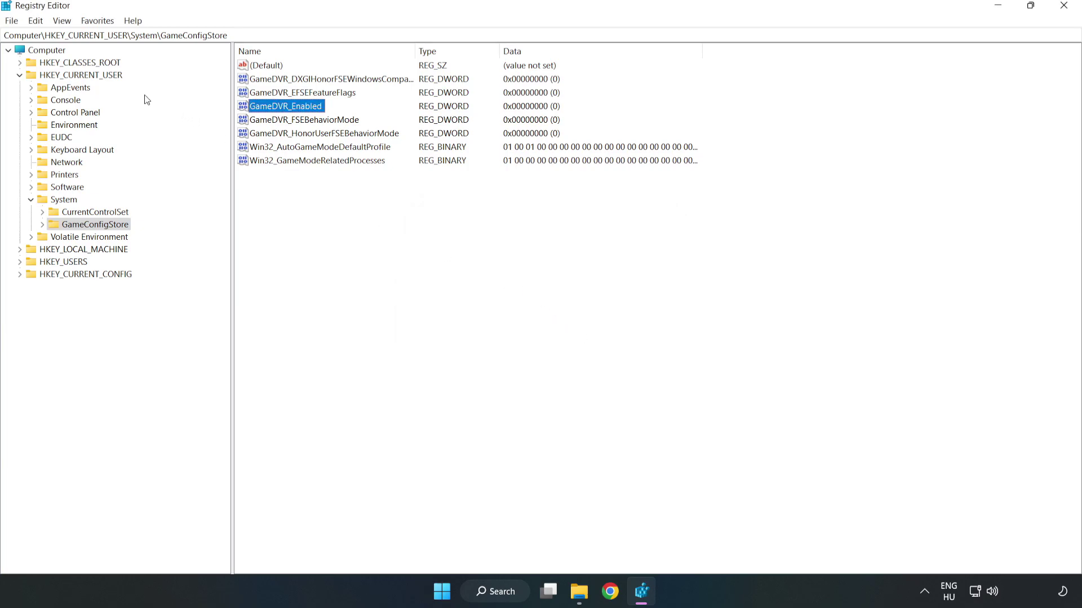
pyautogui.click(19, 75)
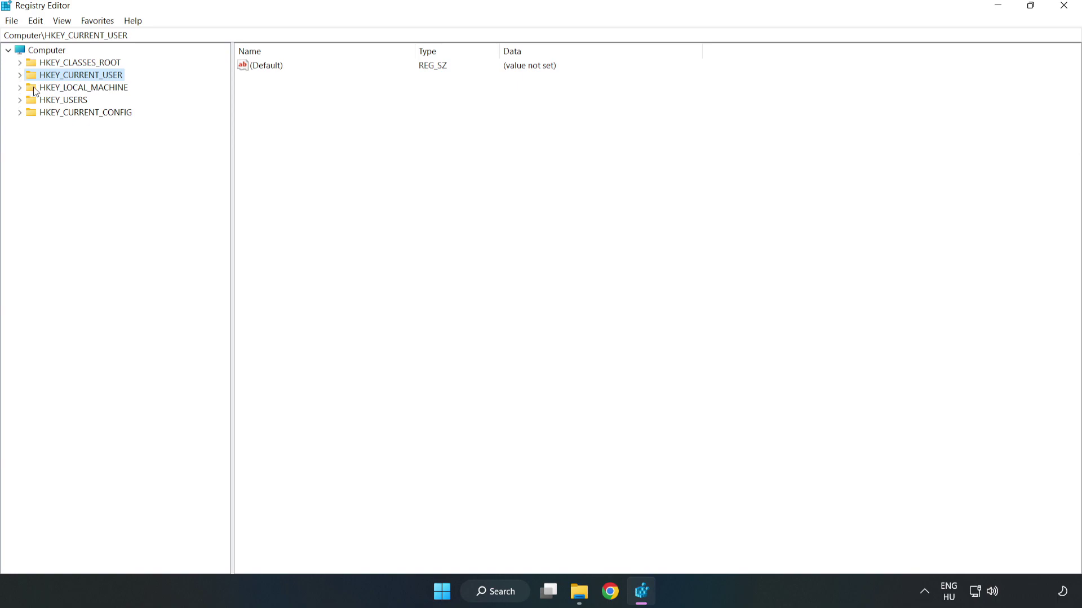
# Navigate to HKLM\SOFTWARE\Microsoft\PolicyManager\default\ApplicationManagement\AllowGameDVR
pyautogui.doubleClick(26, 88)
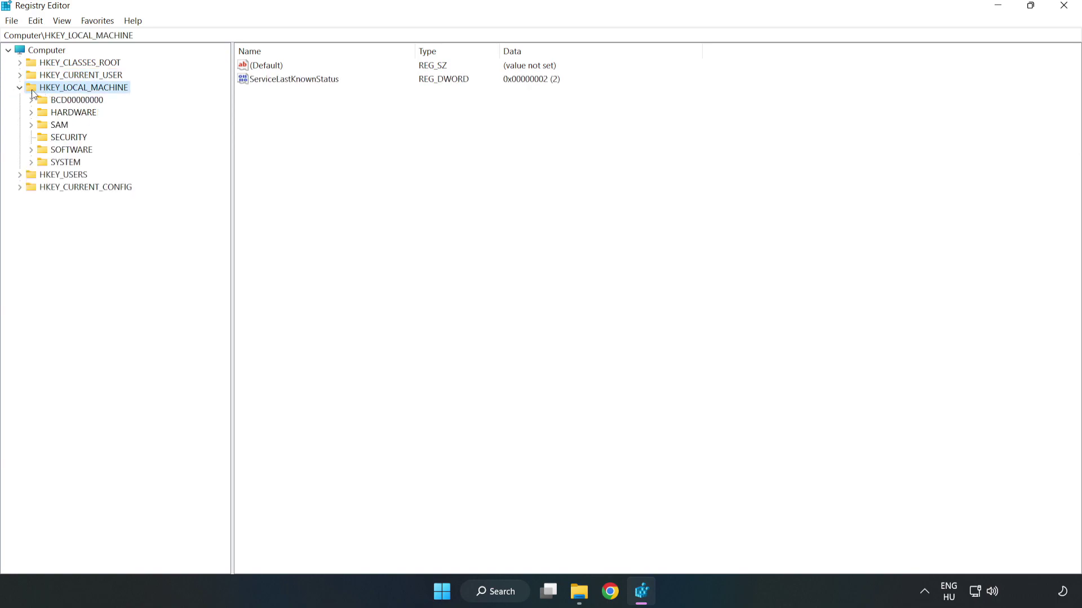
pyautogui.click(32, 149)
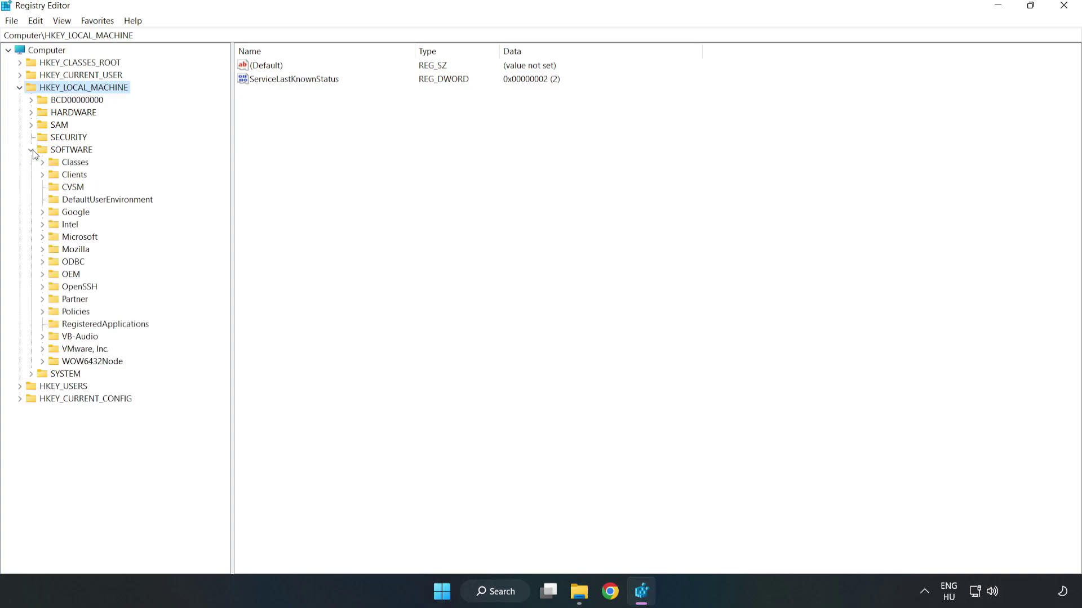
pyautogui.click(43, 238)
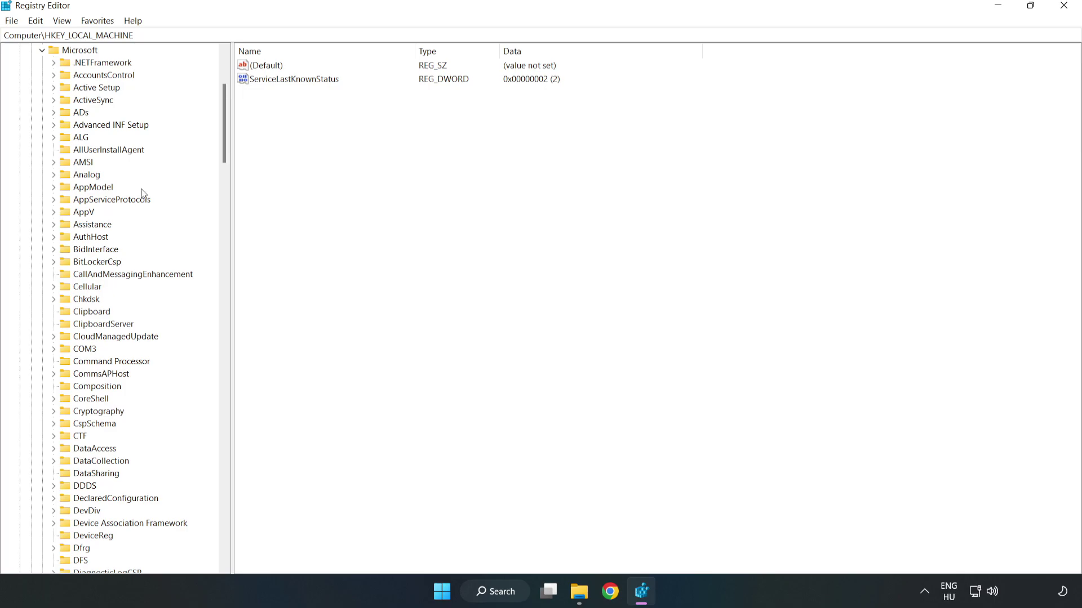
pyautogui.moveTo(223, 144); pyautogui.dragTo(238, 328)
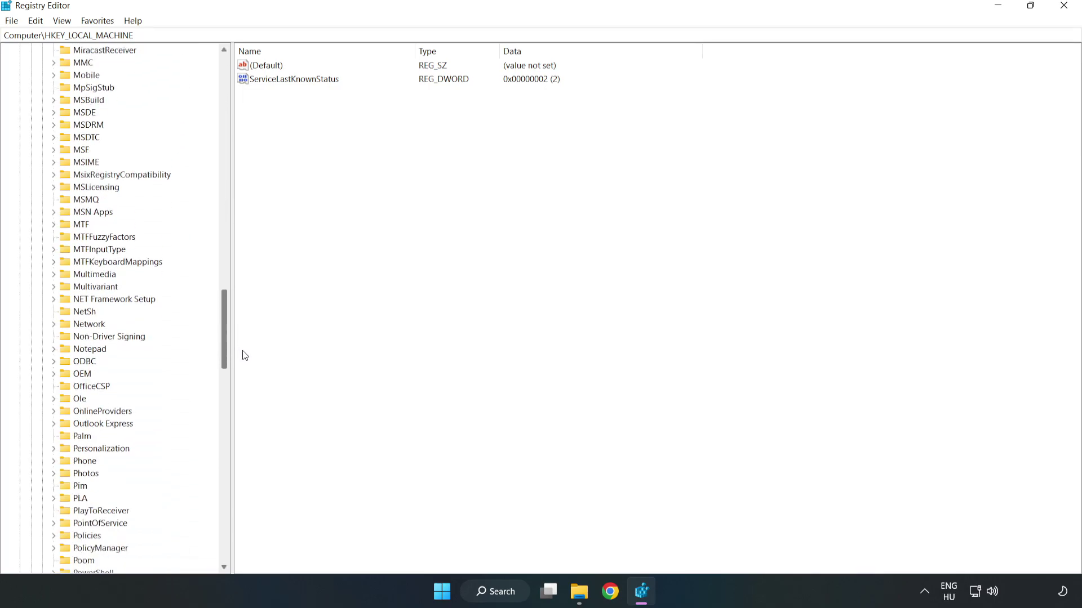
pyautogui.moveTo(237, 329); pyautogui.dragTo(240, 395)
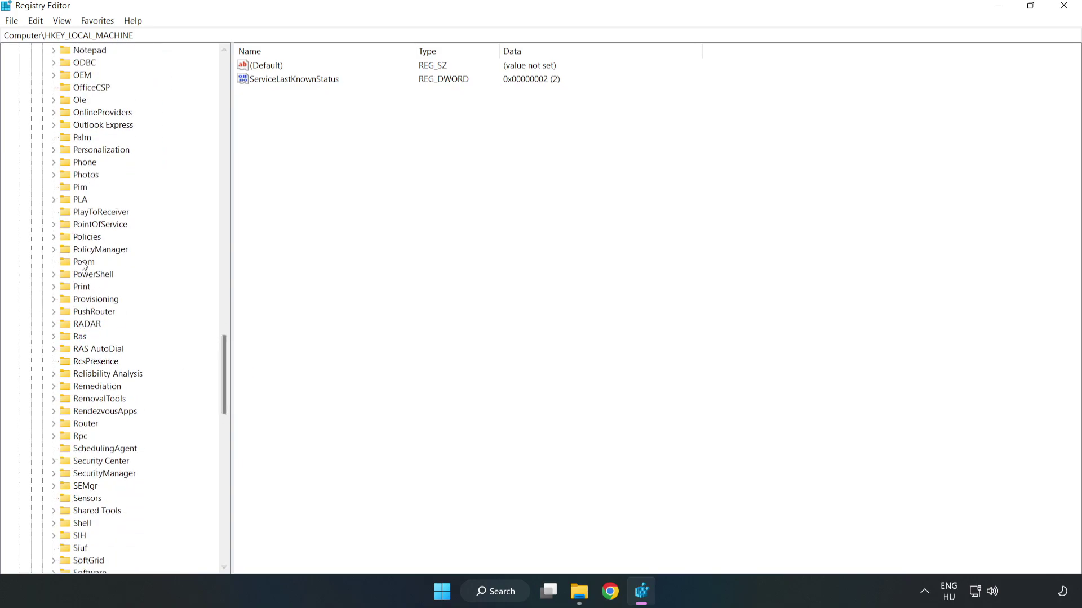
pyautogui.click(53, 250)
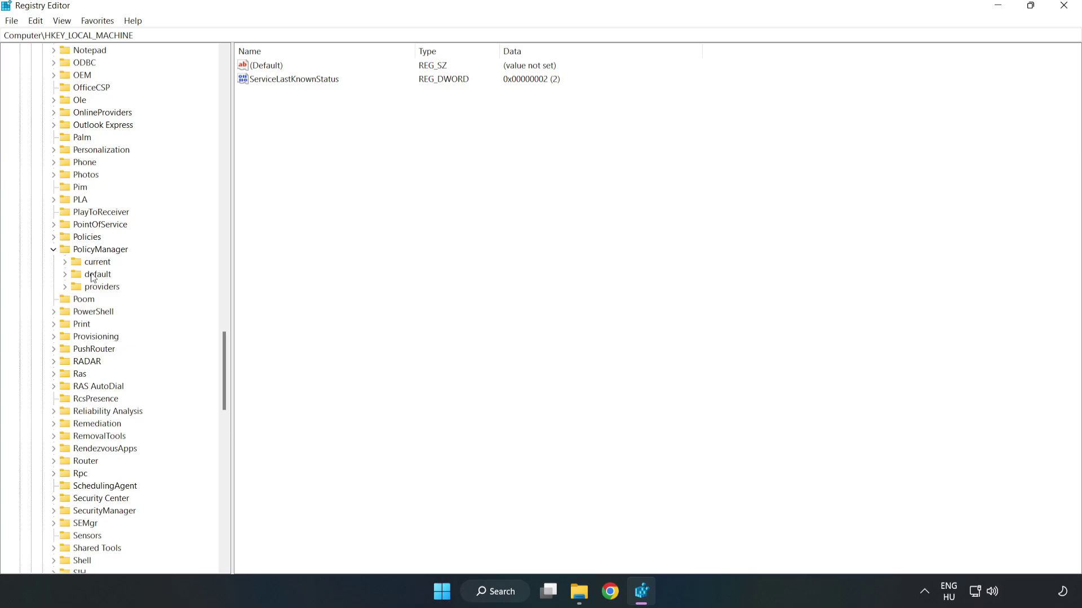
pyautogui.click(65, 274)
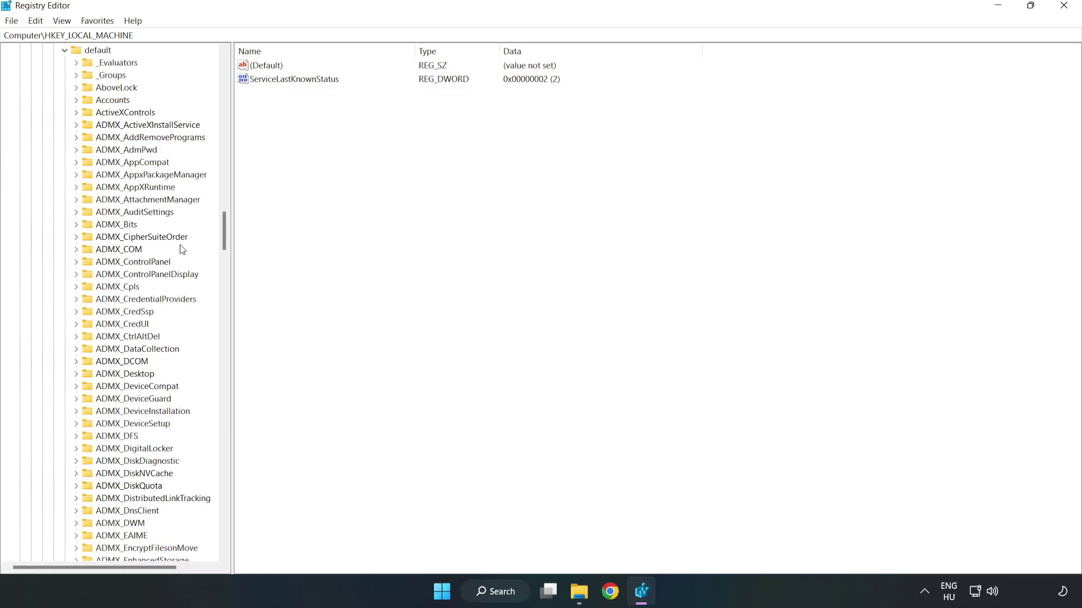
pyautogui.moveTo(223, 231); pyautogui.dragTo(219, 361)
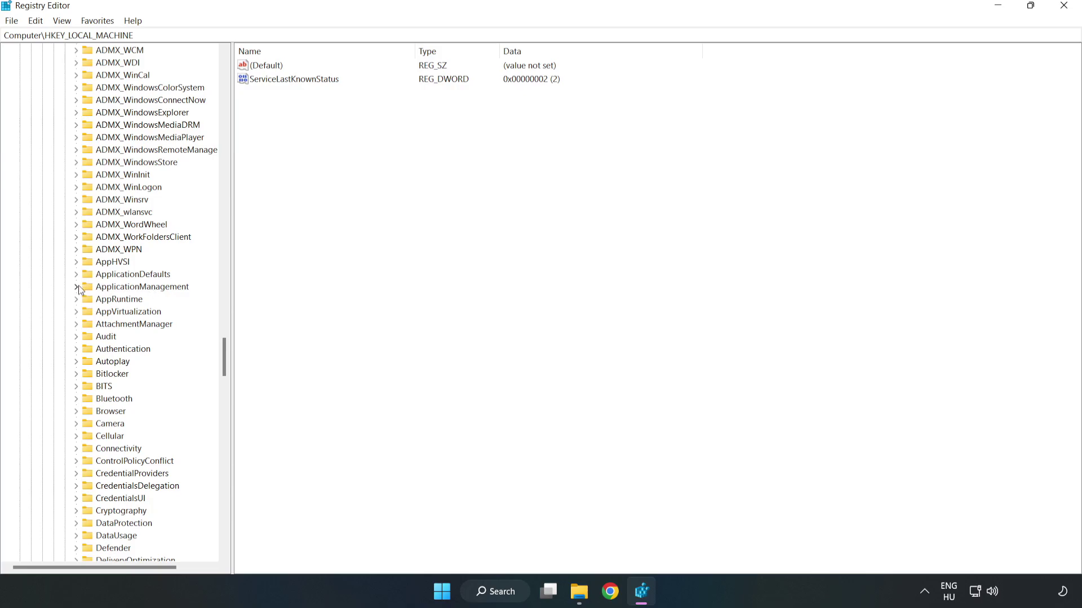
pyautogui.click(76, 287)
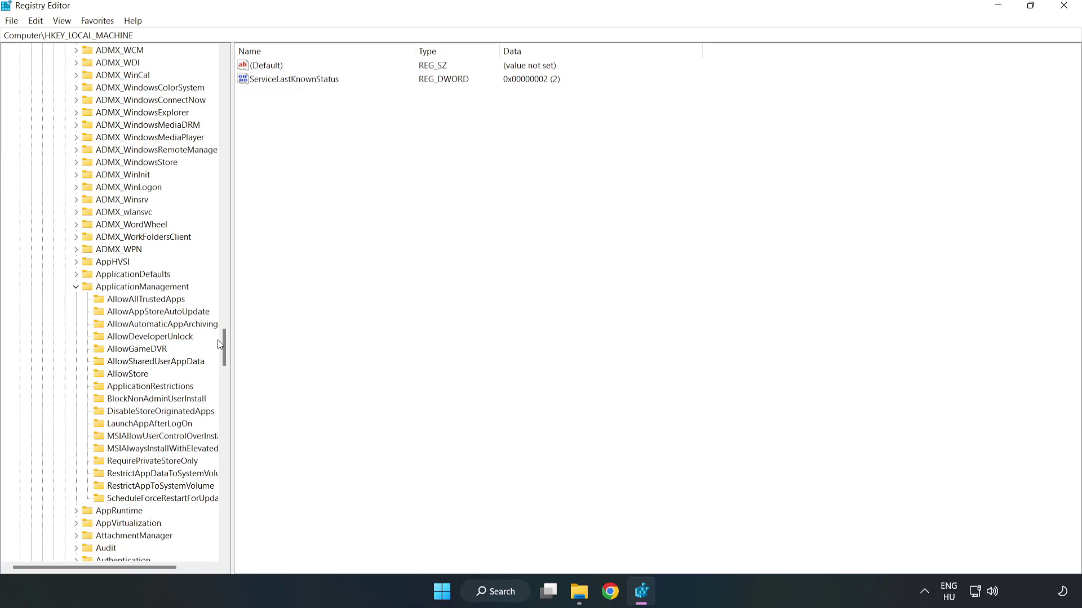
pyautogui.click(125, 351)
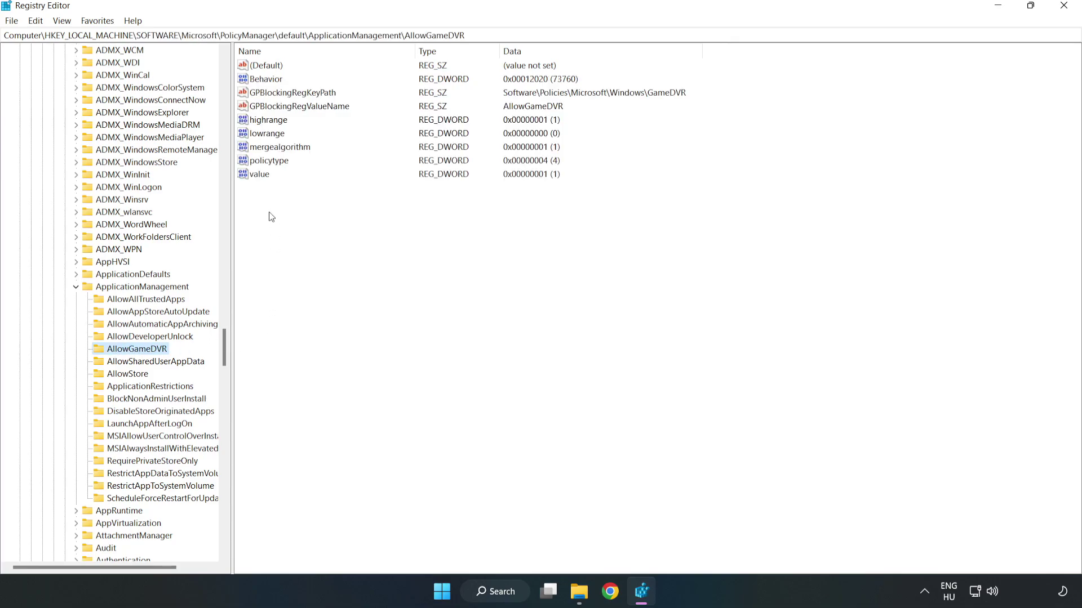
# Modify the AllowGameDVR 'value' entry to 0
pyautogui.click(252, 176)
pyautogui.rightClick(264, 179)
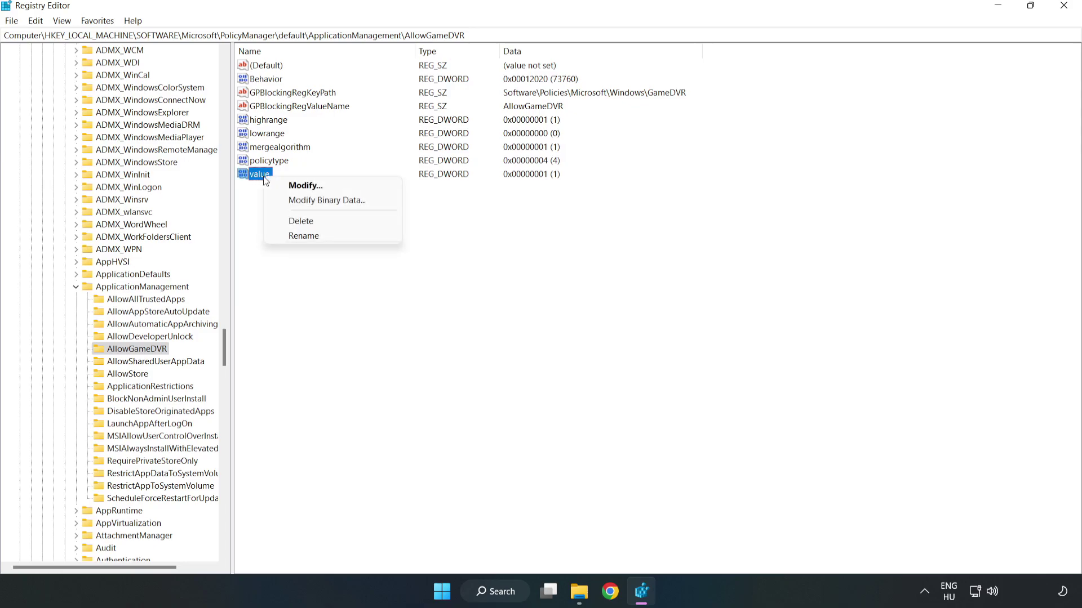
pyautogui.click(310, 189)
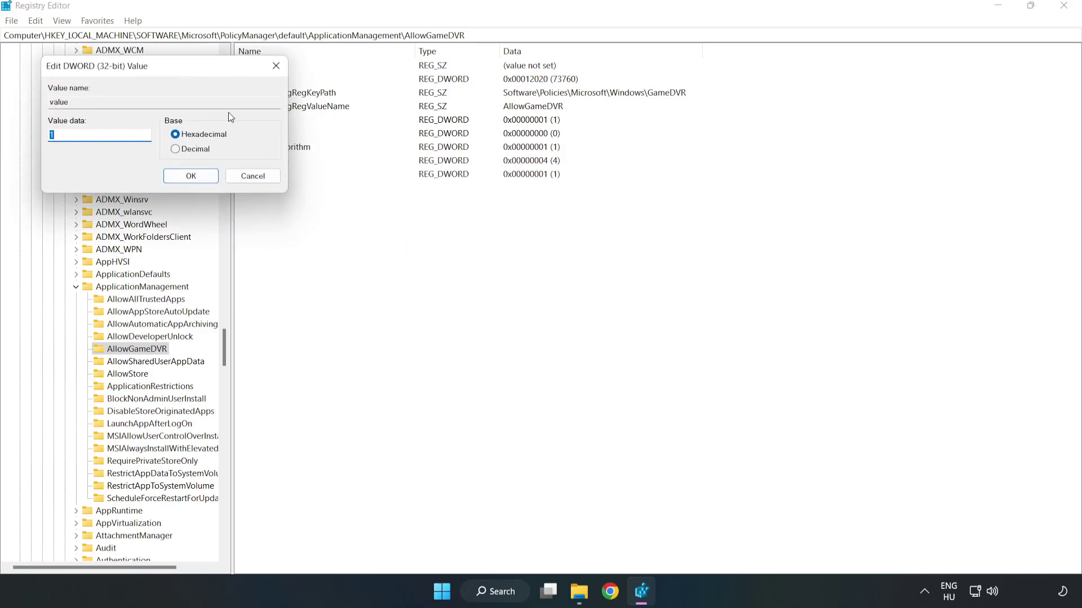
pyautogui.moveTo(200, 71)
pyautogui.mouseDown()
pyautogui.moveTo(549, 231)
pyautogui.moveTo(535, 225)
pyautogui.mouseUp()
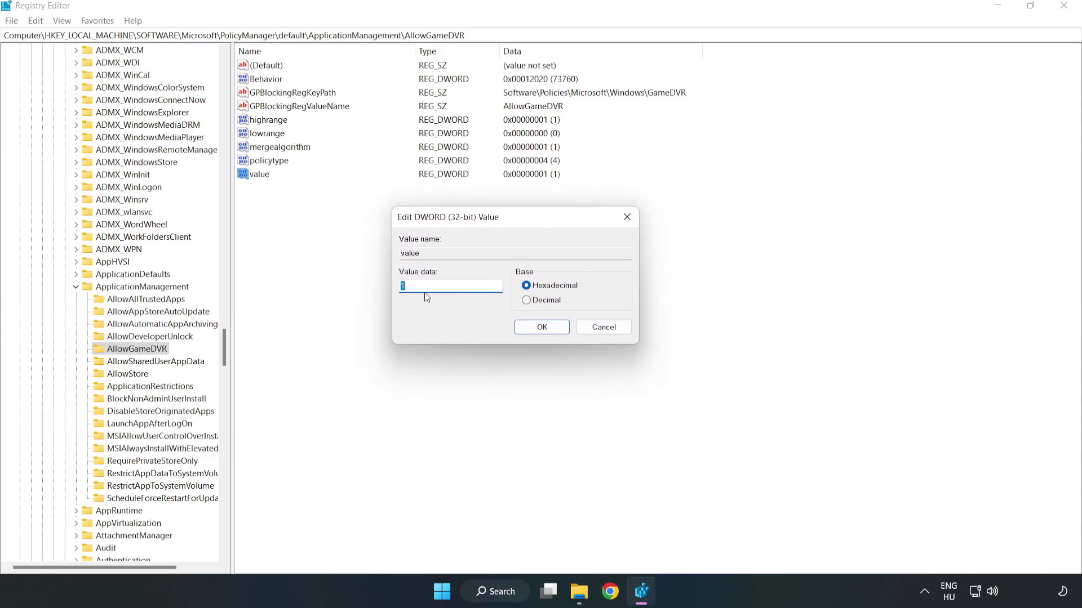
pyautogui.write('0')
pyautogui.click(529, 329)
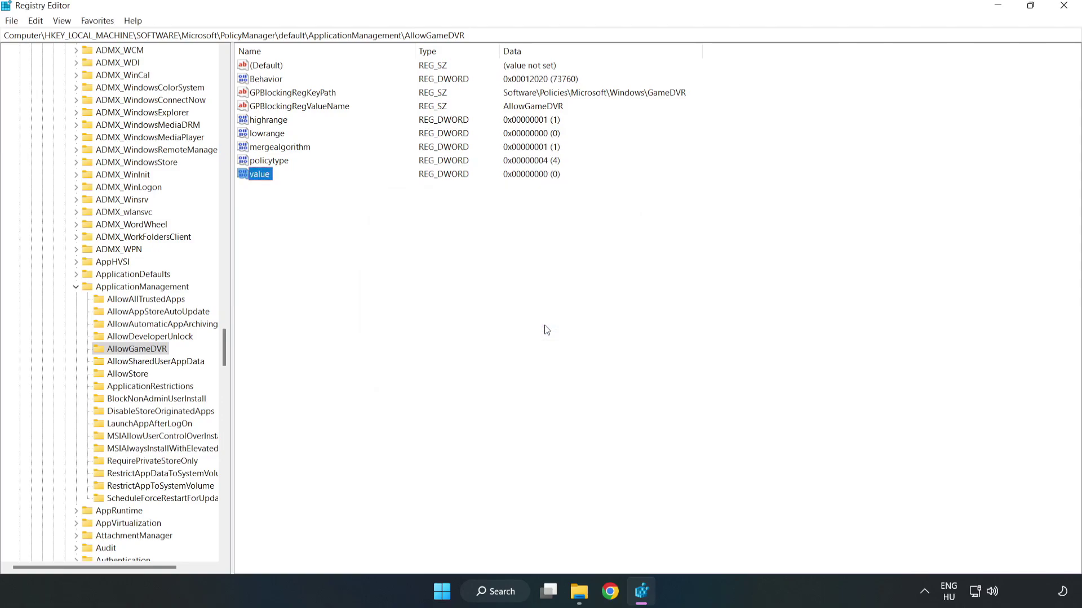
# Close Registry Editor and download dxwebsetup.exe from the DirectX End-User Runtime page
pyautogui.click(1063, 10)
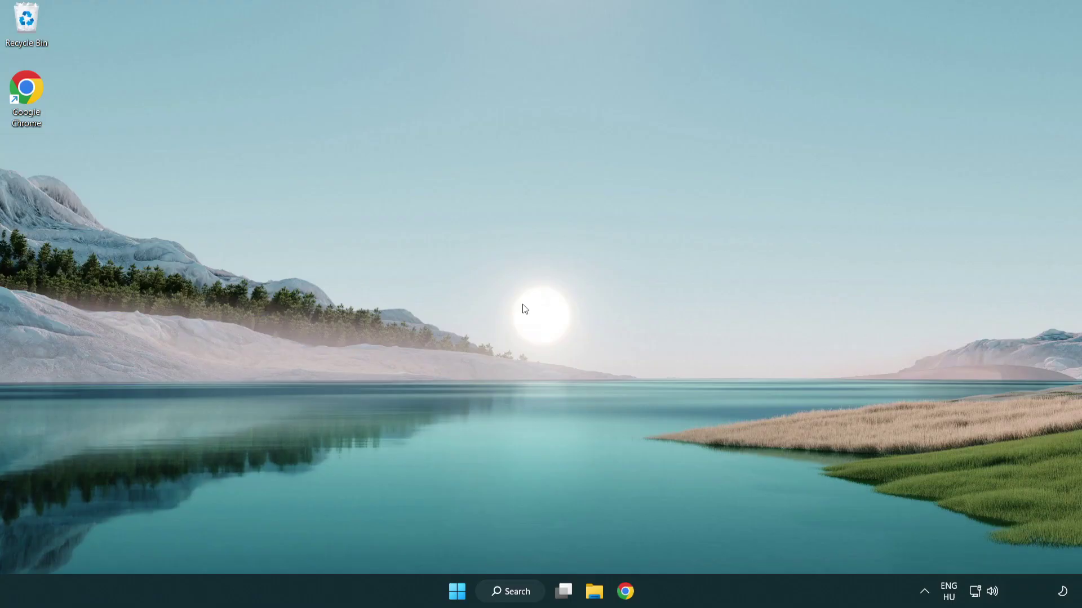
pyautogui.click(628, 593)
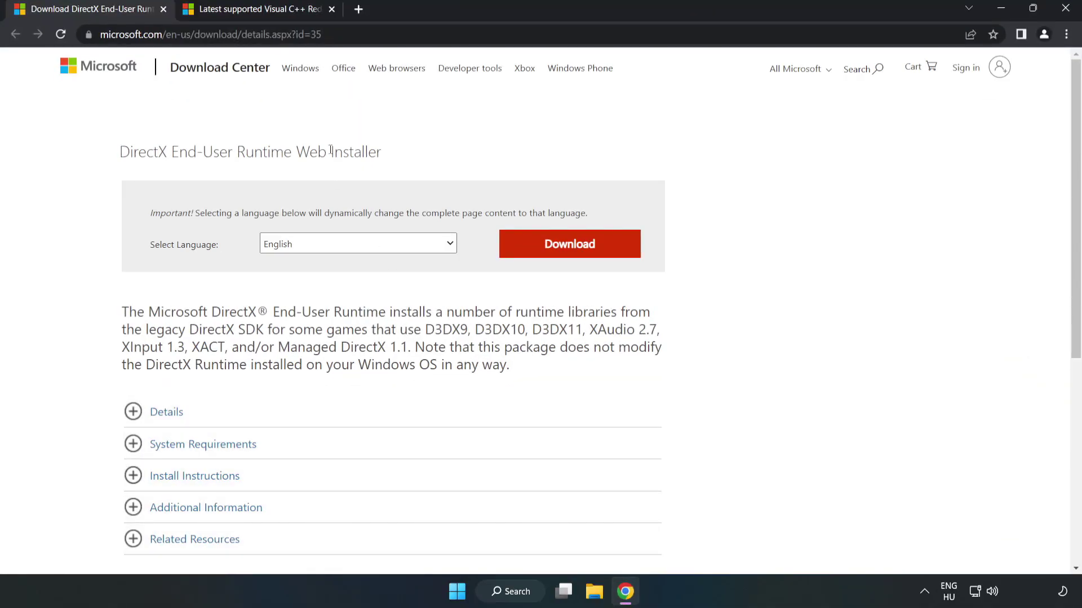
pyautogui.moveTo(322, 35); pyautogui.dragTo(143, 33)
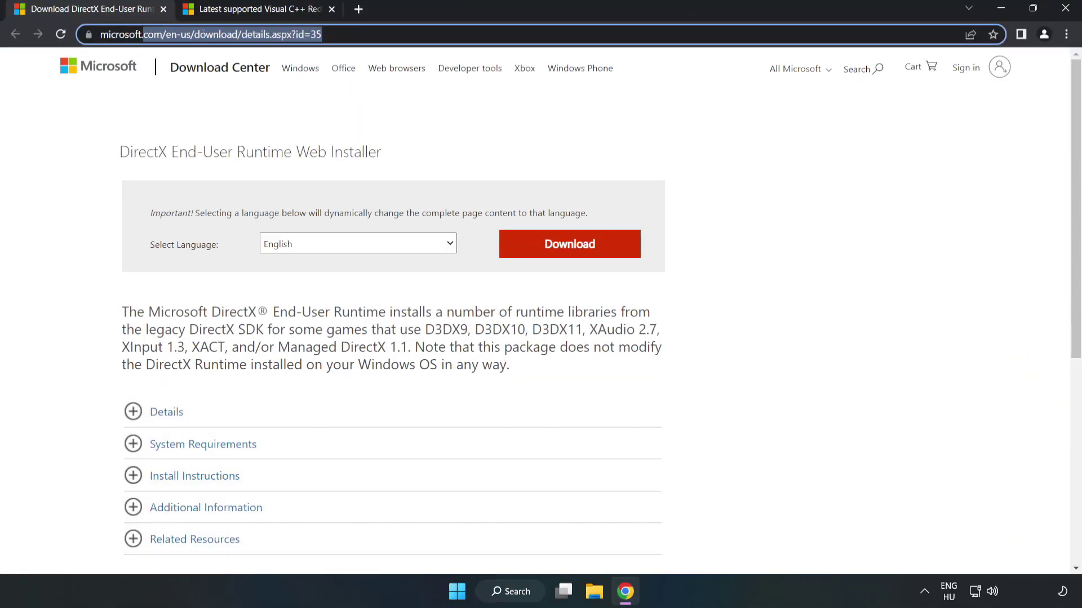
pyautogui.click(438, 130)
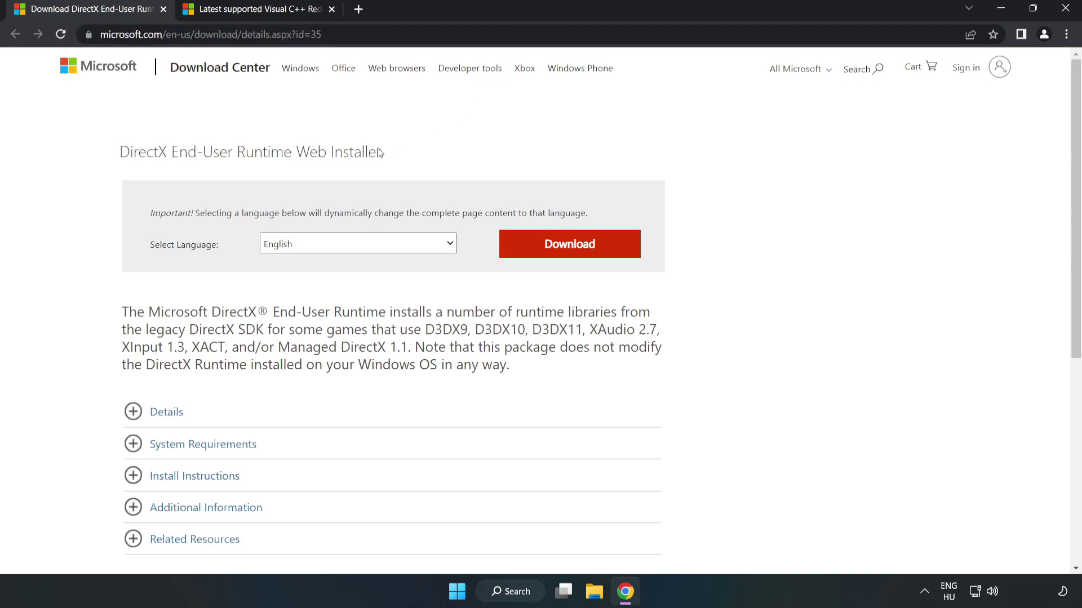
pyautogui.click(576, 255)
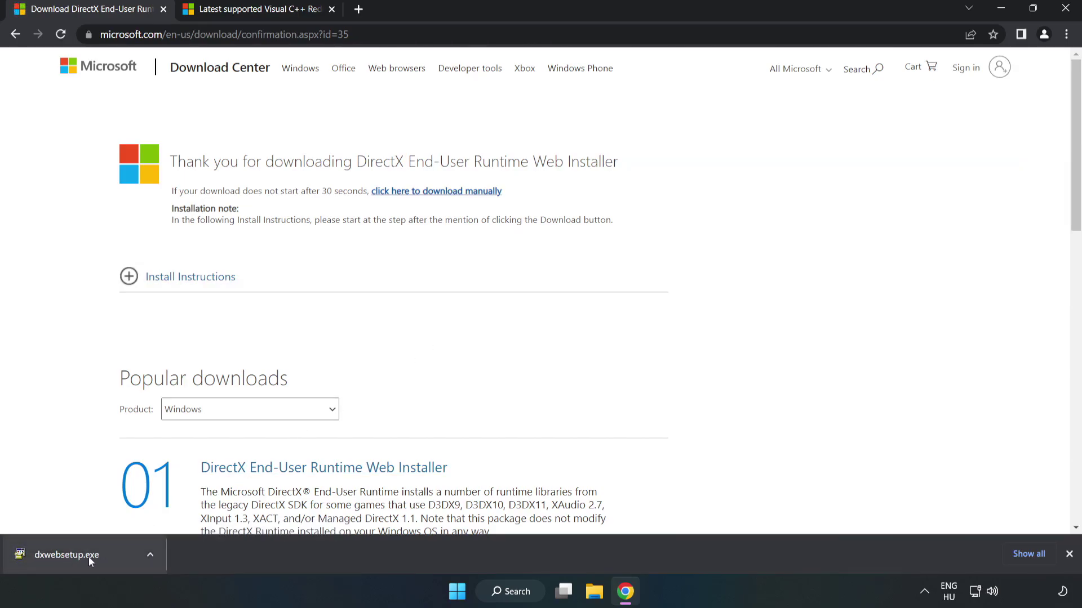
# Run dxwebsetup.exe, accept the license, decline the Bing Bar, and finish setup
pyautogui.click(109, 557)
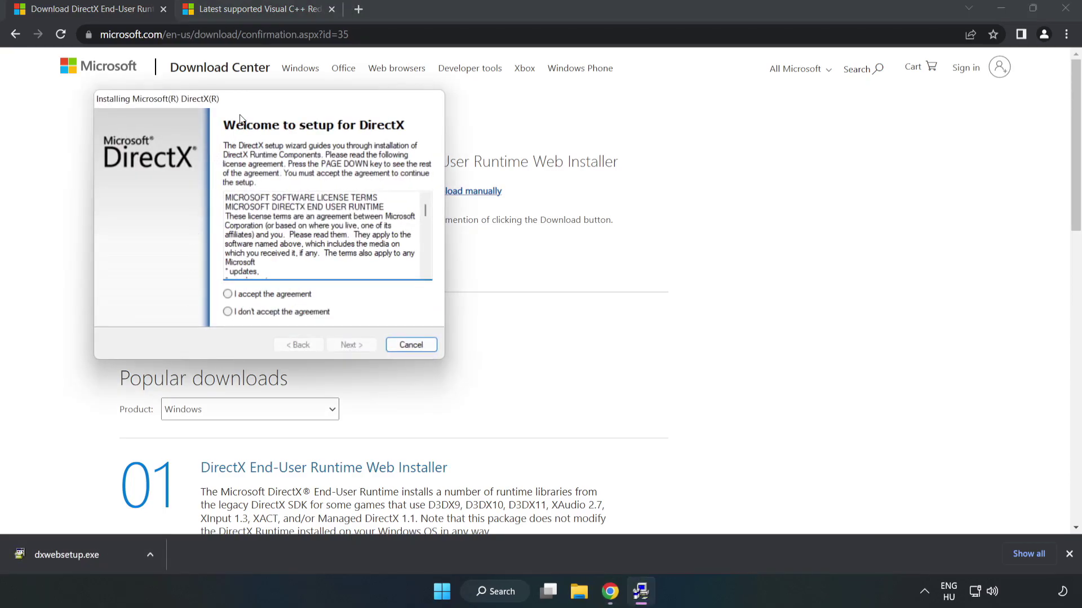
pyautogui.moveTo(244, 101); pyautogui.dragTo(515, 154)
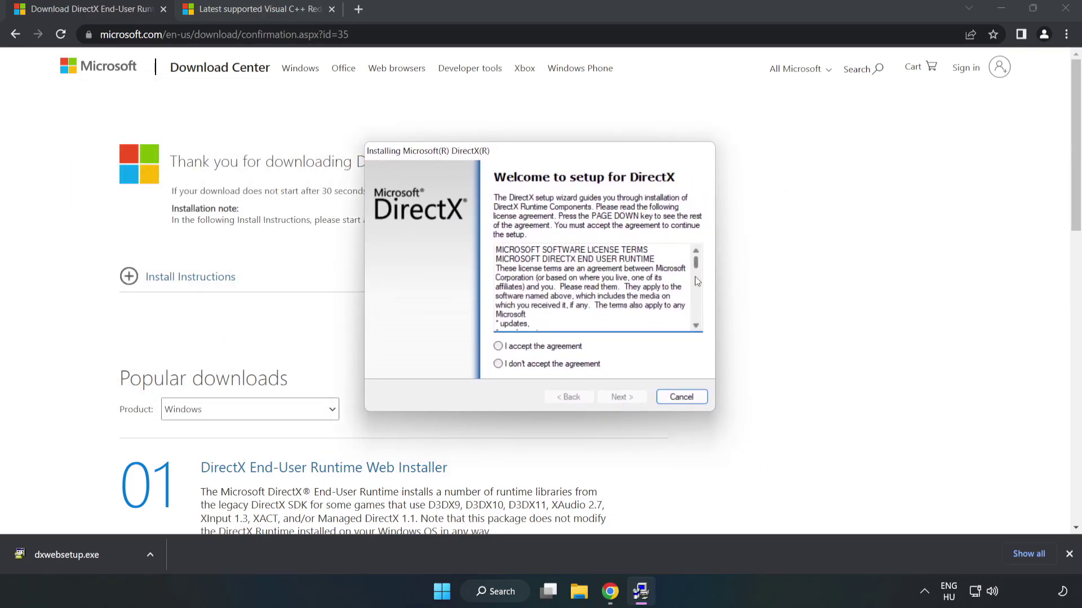
pyautogui.moveTo(696, 264); pyautogui.dragTo(696, 336)
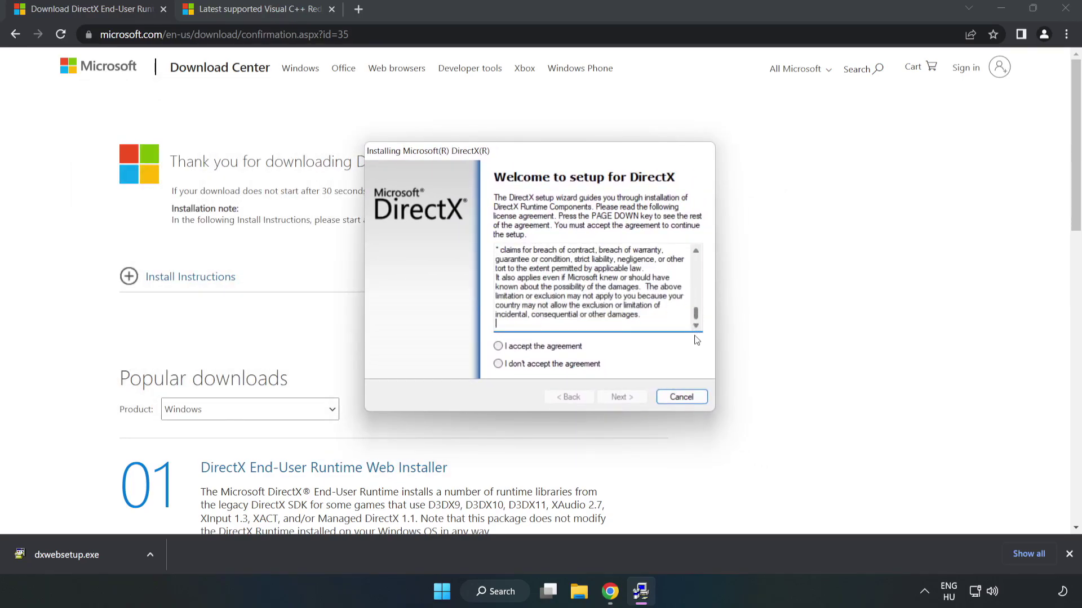
pyautogui.click(498, 347)
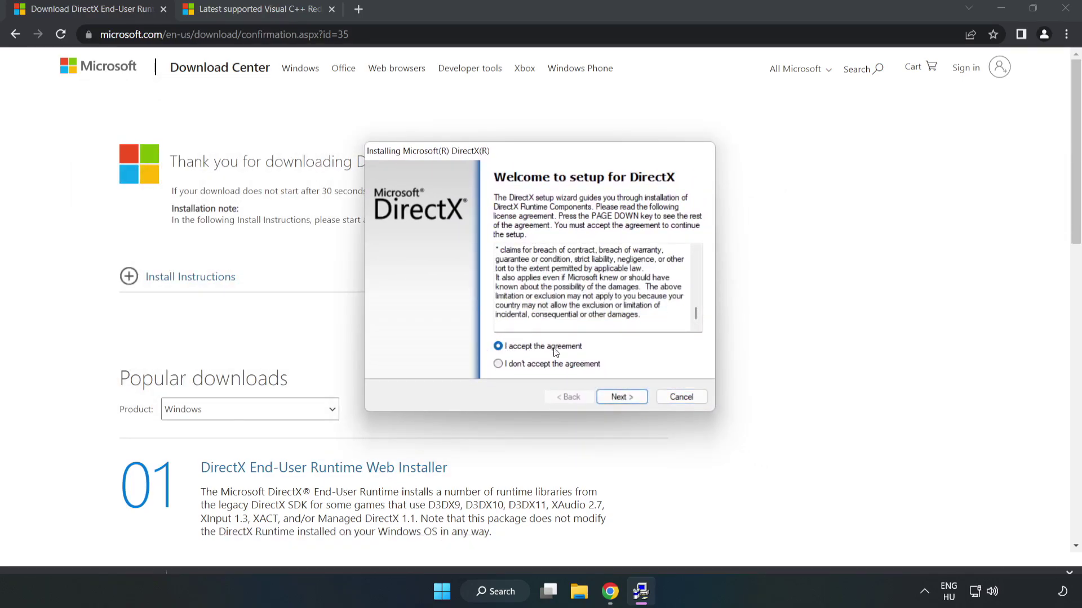
pyautogui.click(626, 398)
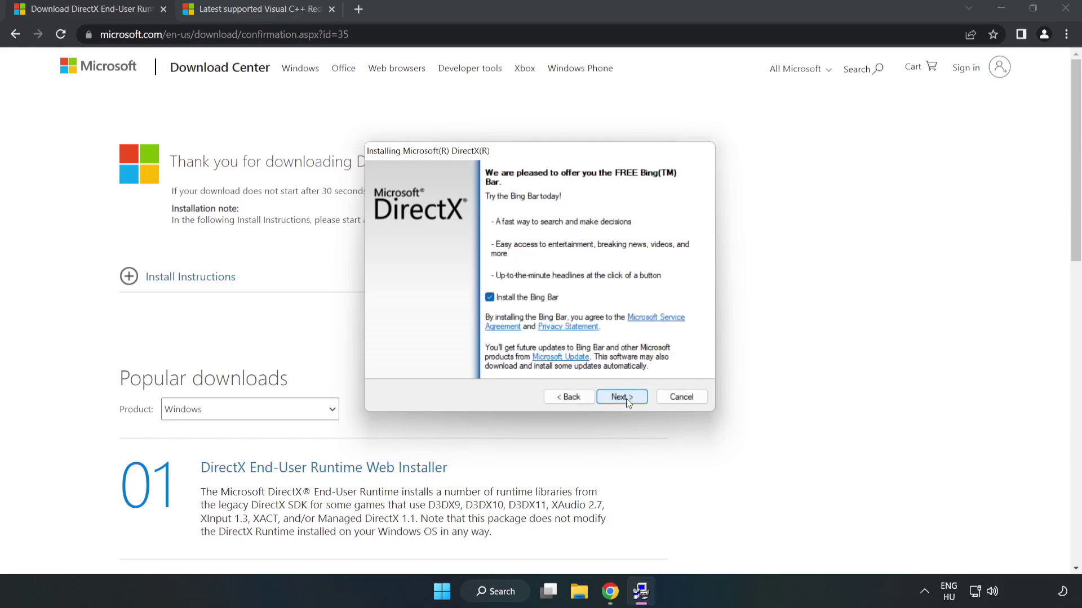
pyautogui.click(489, 297)
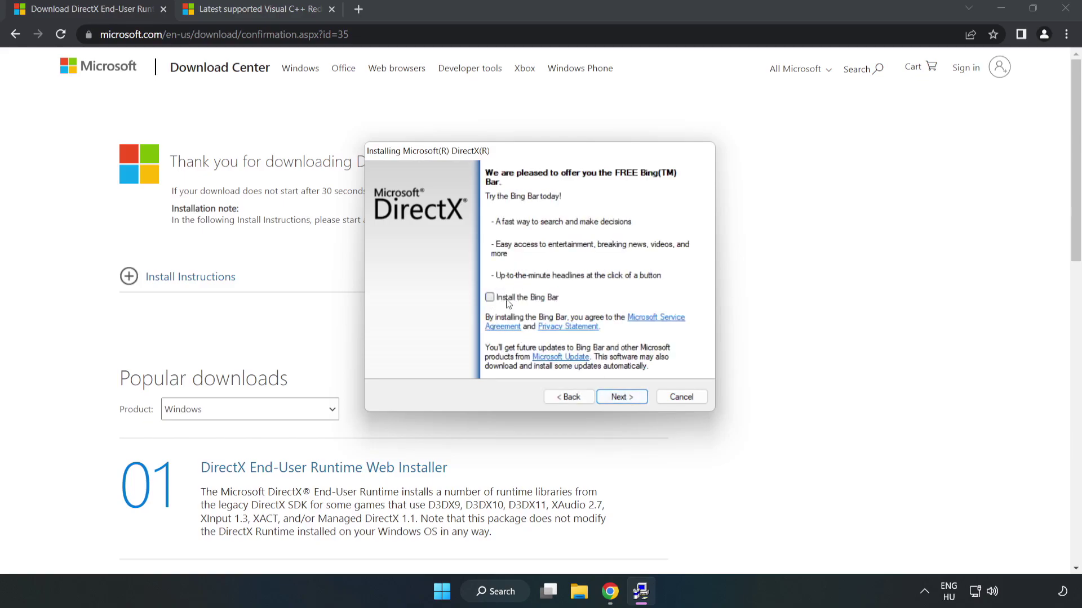
pyautogui.click(624, 397)
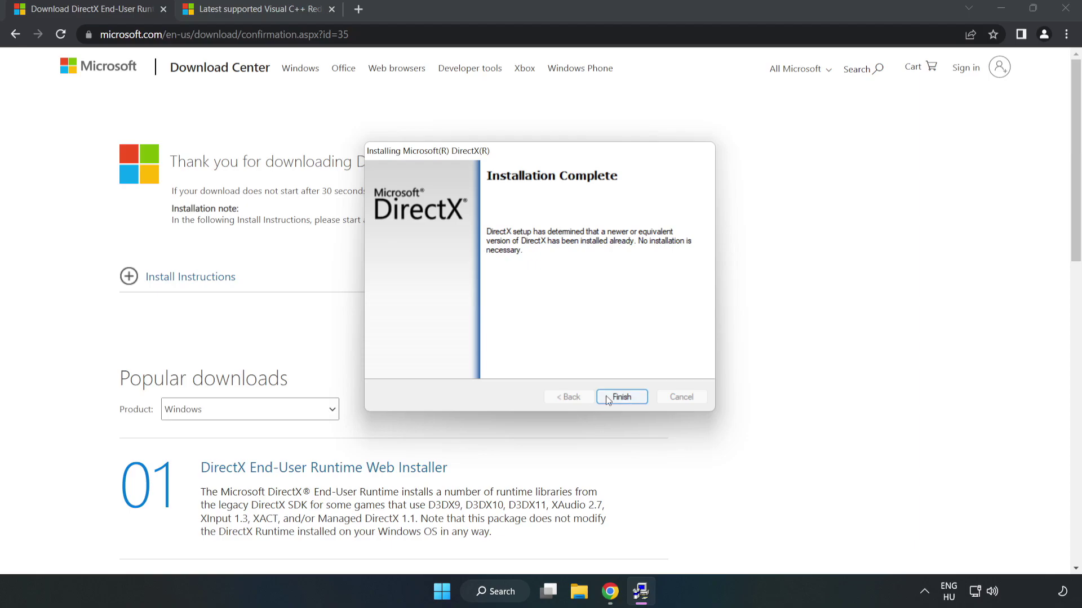
pyautogui.click(624, 400)
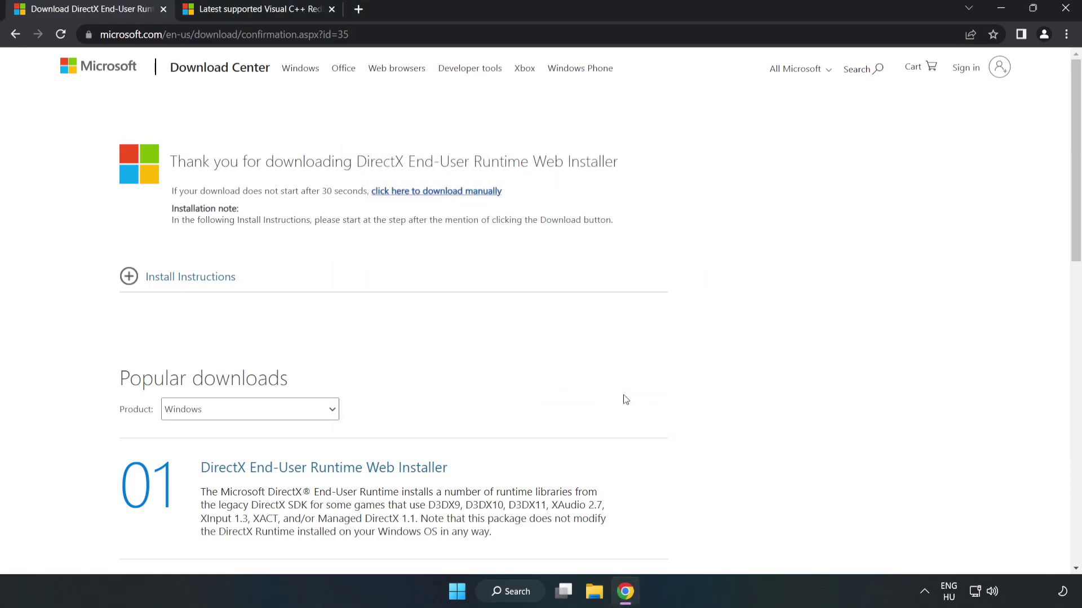
# Close the DirectX tab and grab the ARM64, x86 and x64 installers, allowing multiple downloads
pyautogui.click(164, 9)
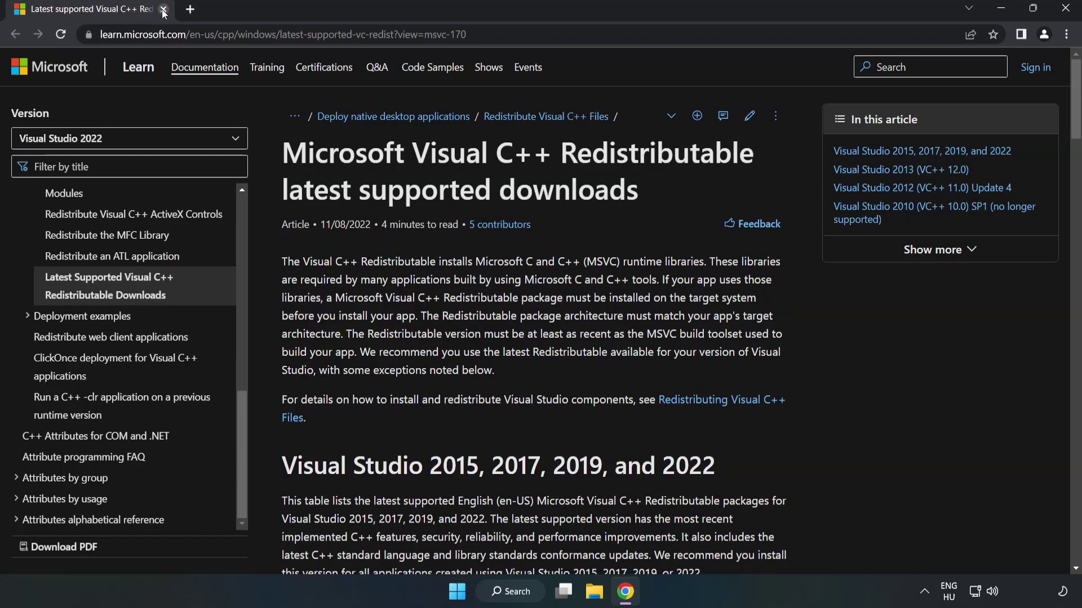
pyautogui.click(339, 34)
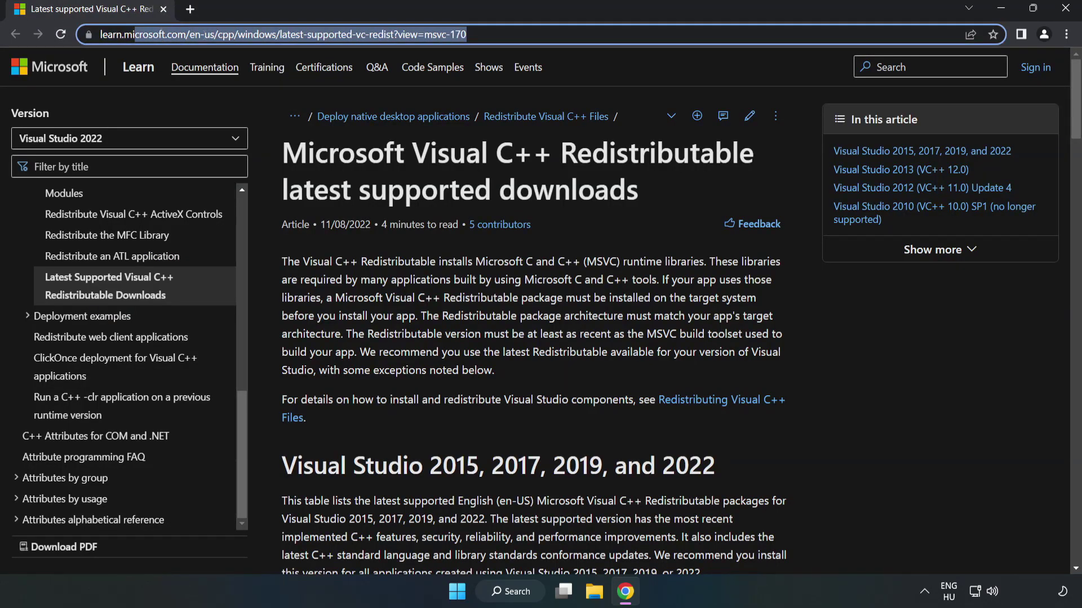
pyautogui.click(501, 34)
pyautogui.click(583, 116)
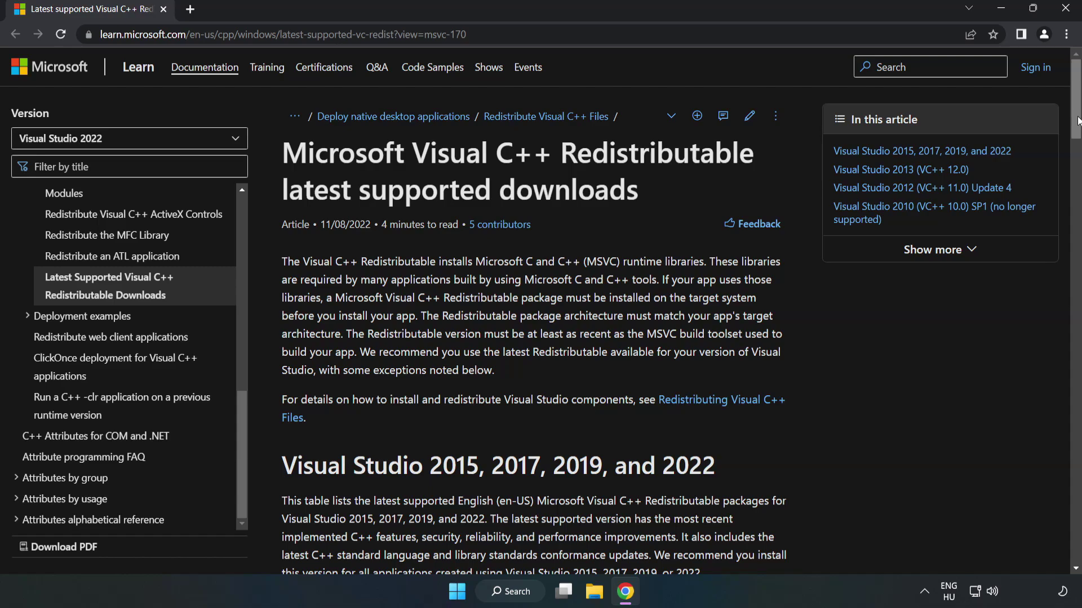
pyautogui.moveTo(1076, 118); pyautogui.dragTo(1076, 137)
pyautogui.scroll(-4, 1076, 138)
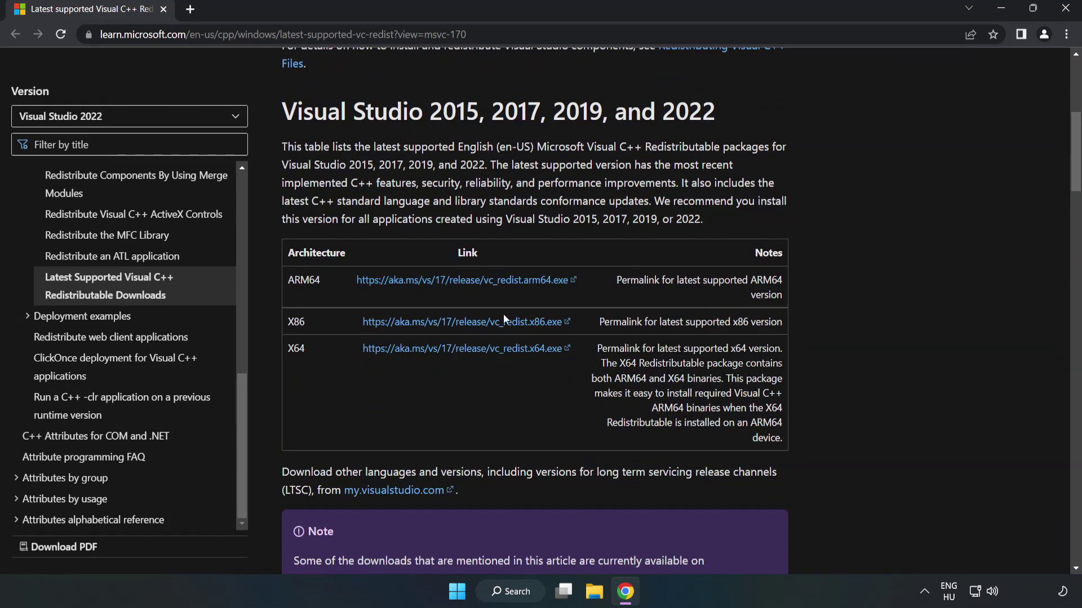
pyautogui.click(475, 325)
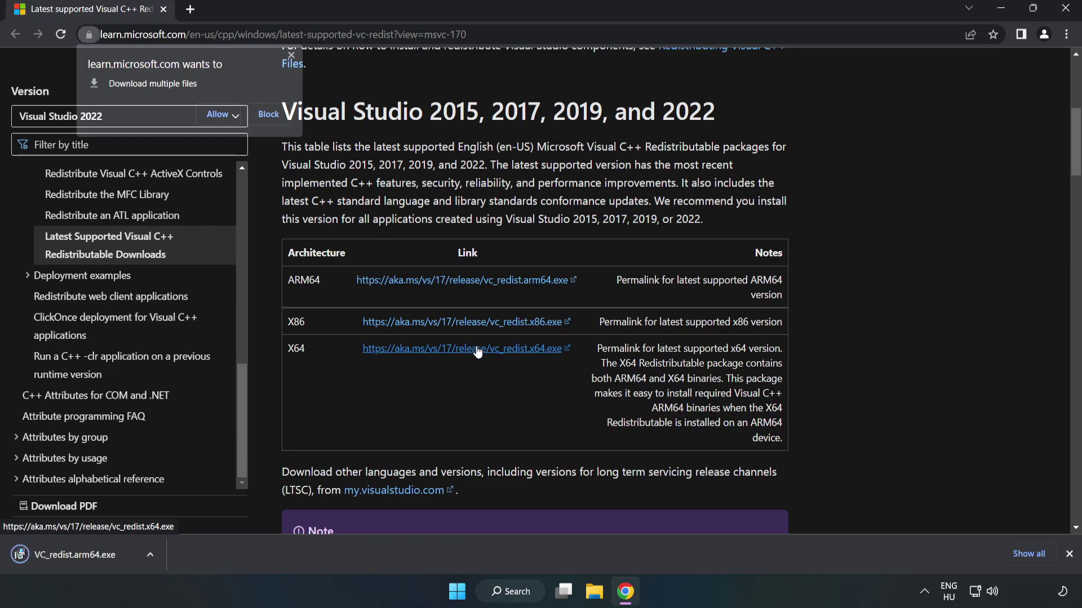
pyautogui.click(219, 114)
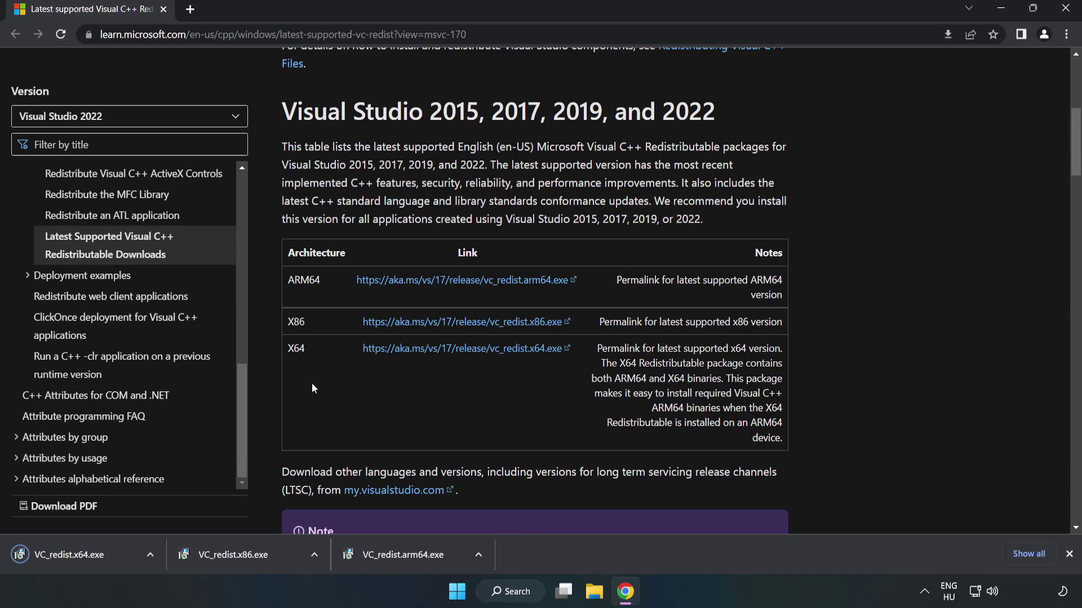
# Run VC_redist.arm64.exe with the license accepted and close its unsupported-processor failure
pyautogui.click(415, 558)
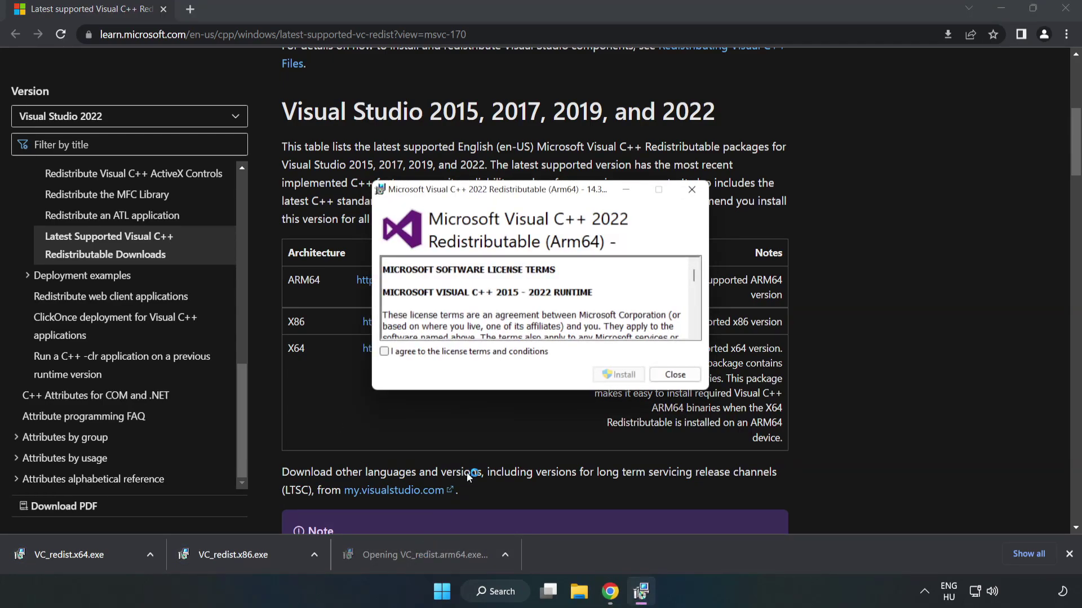
pyautogui.scroll(-10, 687, 279)
pyautogui.scroll(-10, 687, 279)
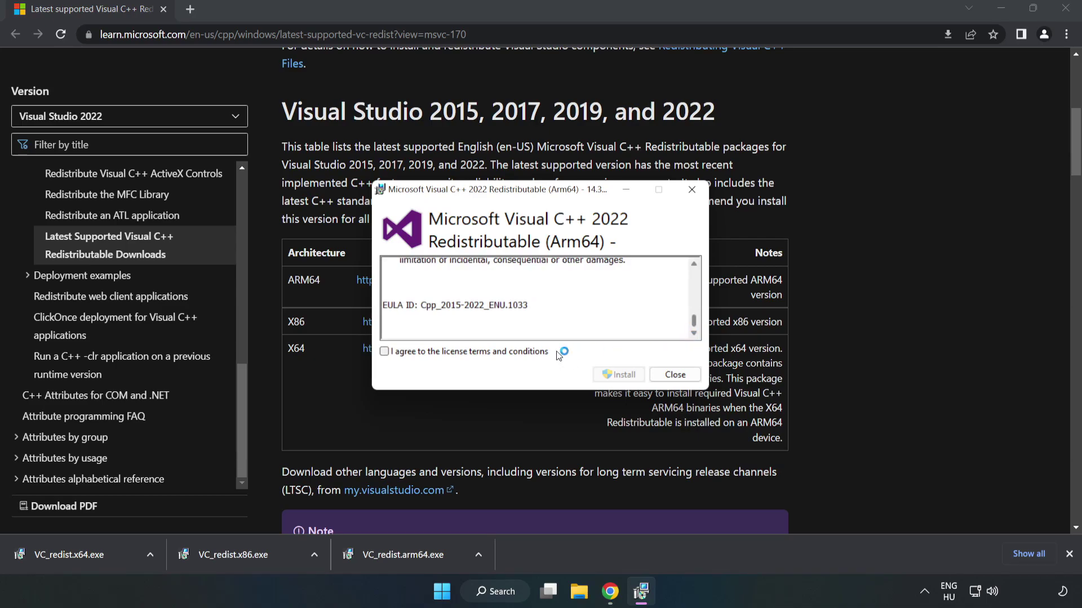
pyautogui.click(477, 352)
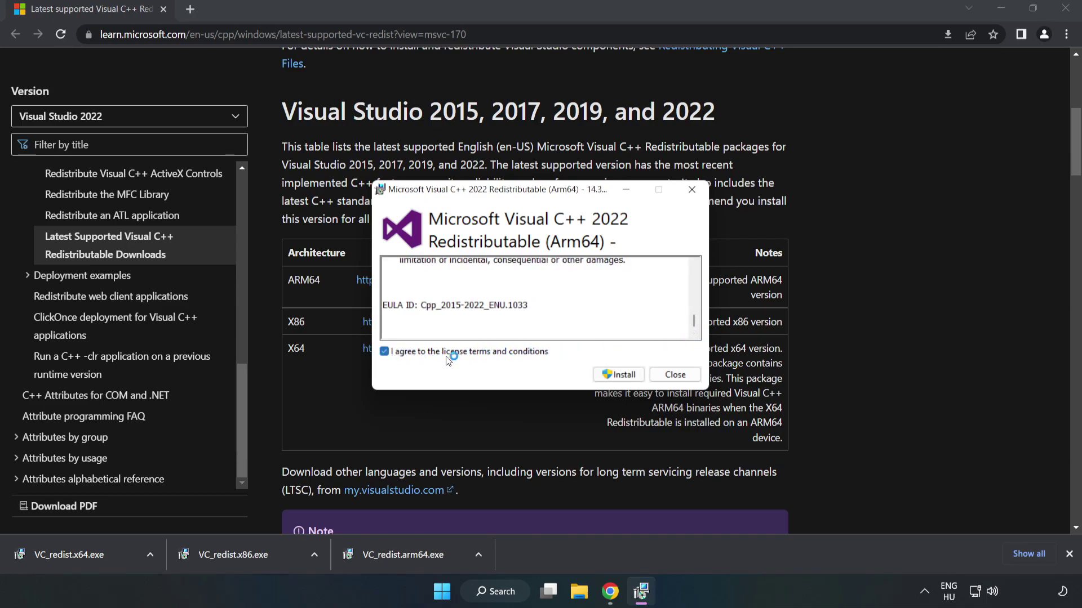
pyautogui.click(619, 382)
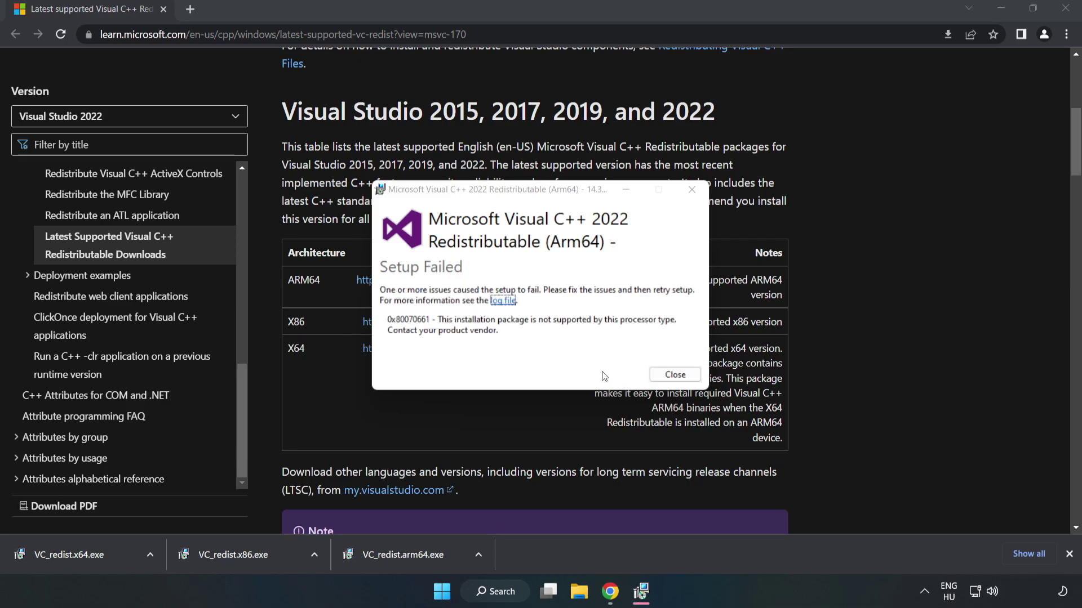
pyautogui.click(673, 375)
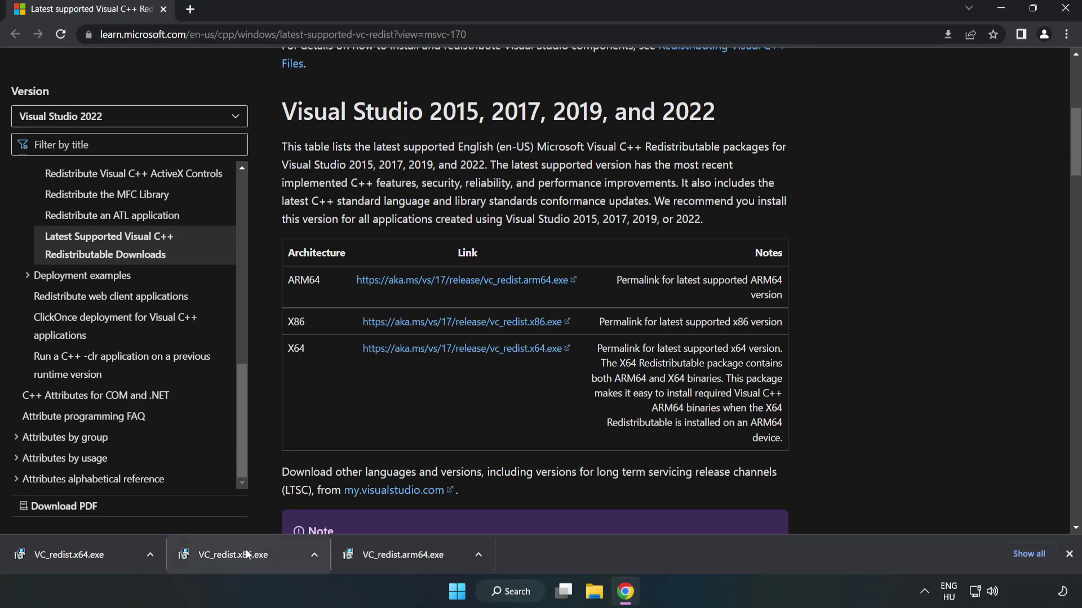
# Install VC_redist.x86.exe and VC_redist.x64.exe (14.34.31931), closing each without restarting
pyautogui.click(247, 555)
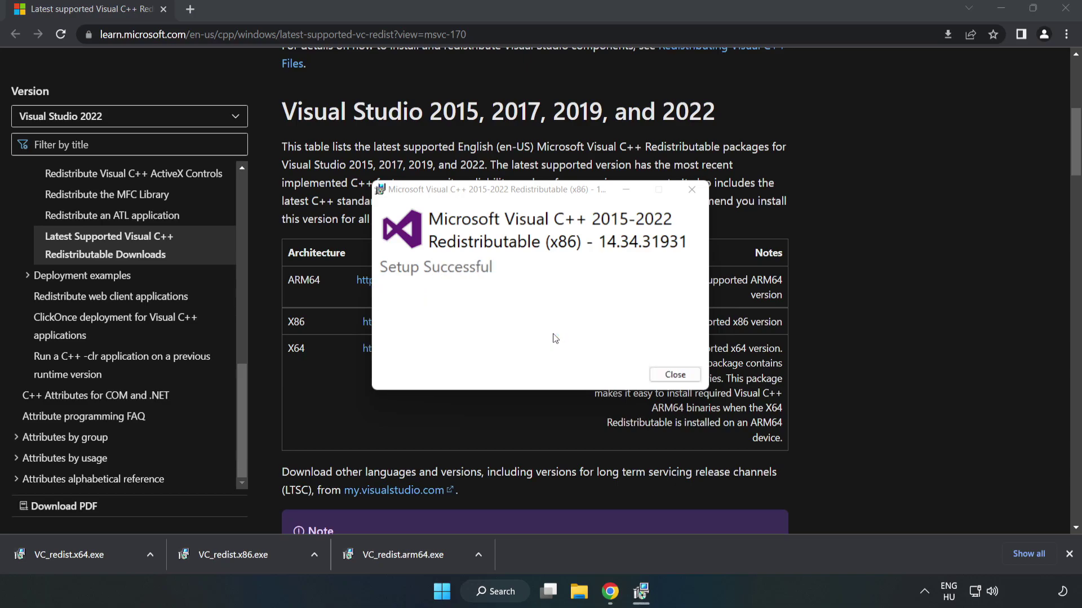
pyautogui.click(676, 375)
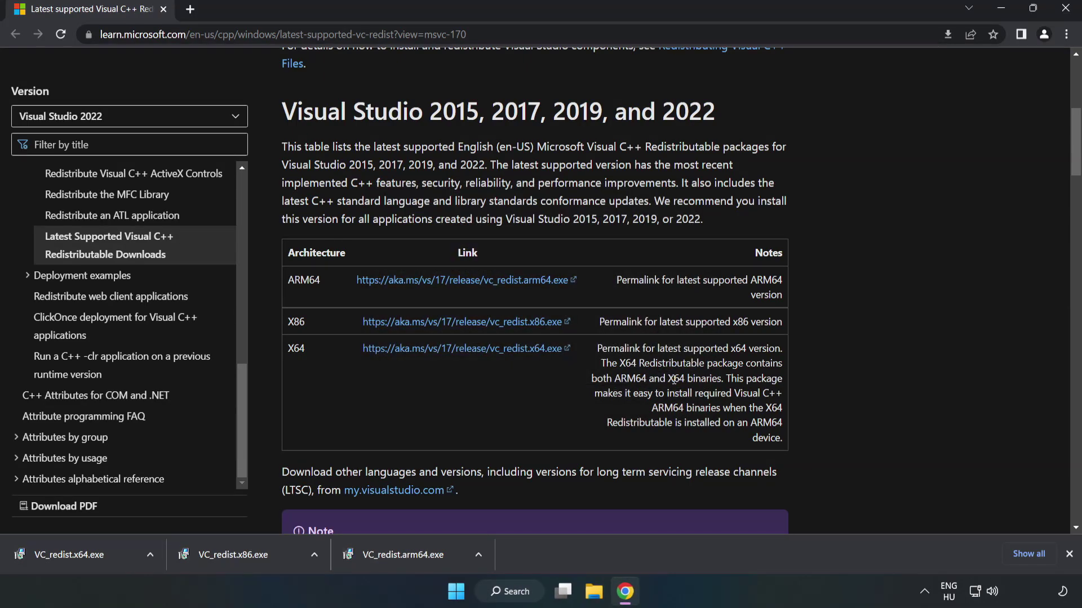
pyautogui.click(59, 553)
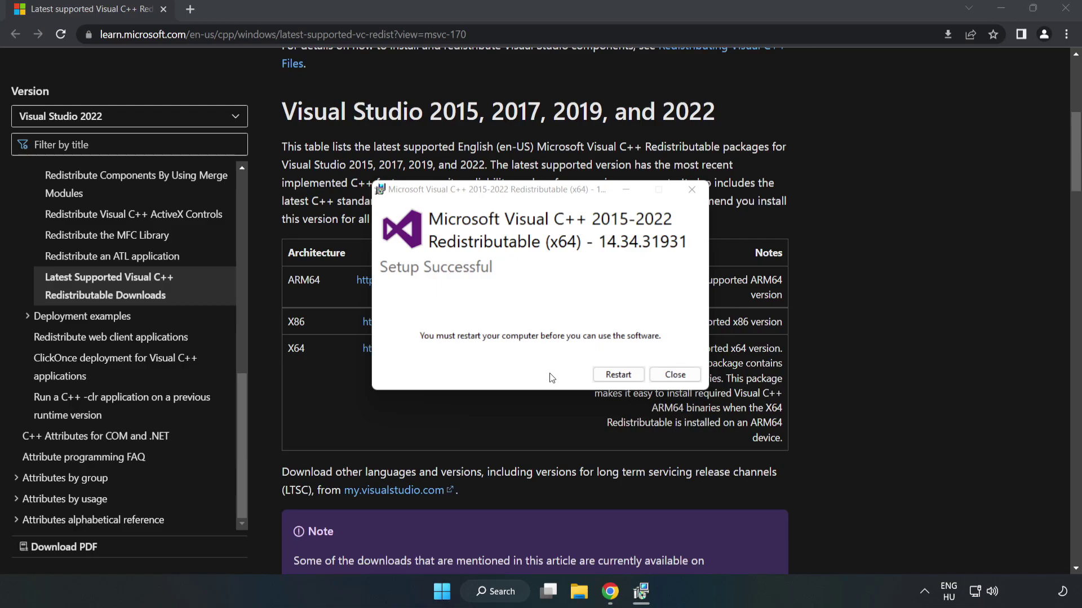
pyautogui.click(675, 377)
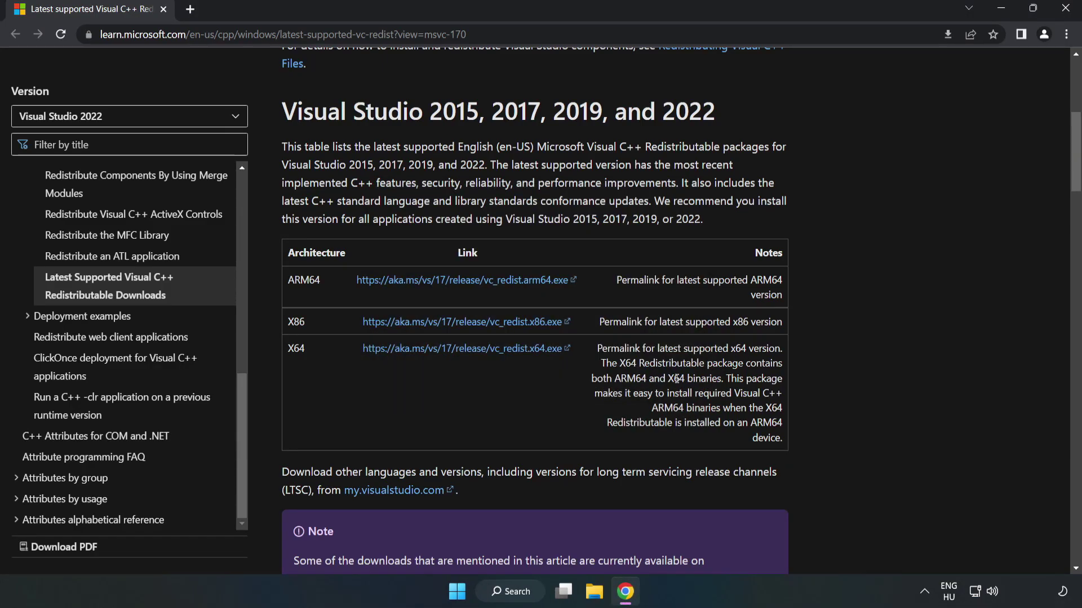
# Close Chrome and show the Start menu's power options, including Restart
pyautogui.click(1067, 12)
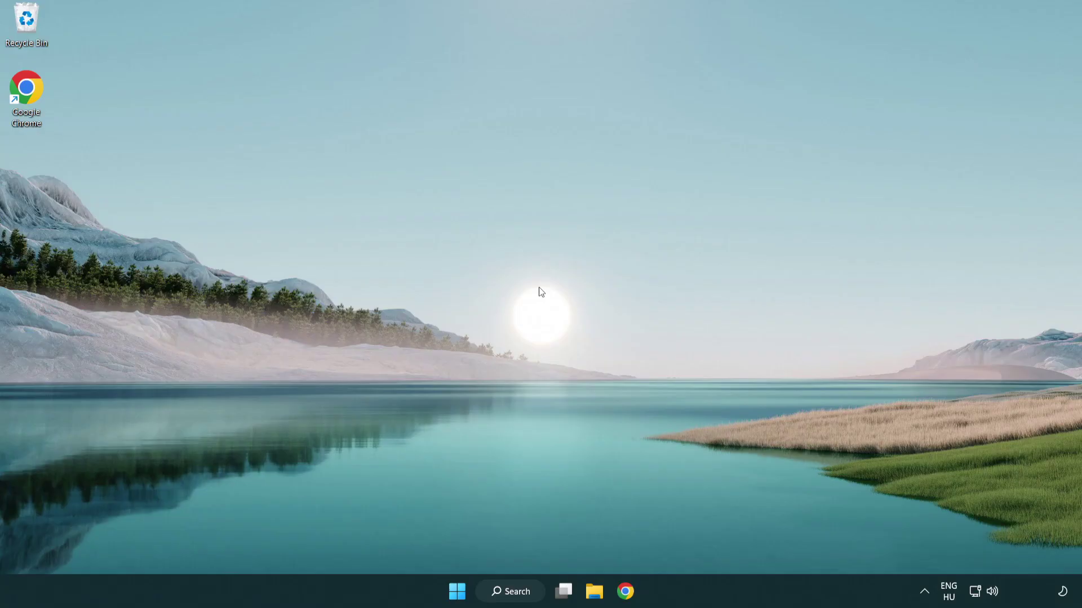
pyautogui.click(457, 590)
pyautogui.click(716, 545)
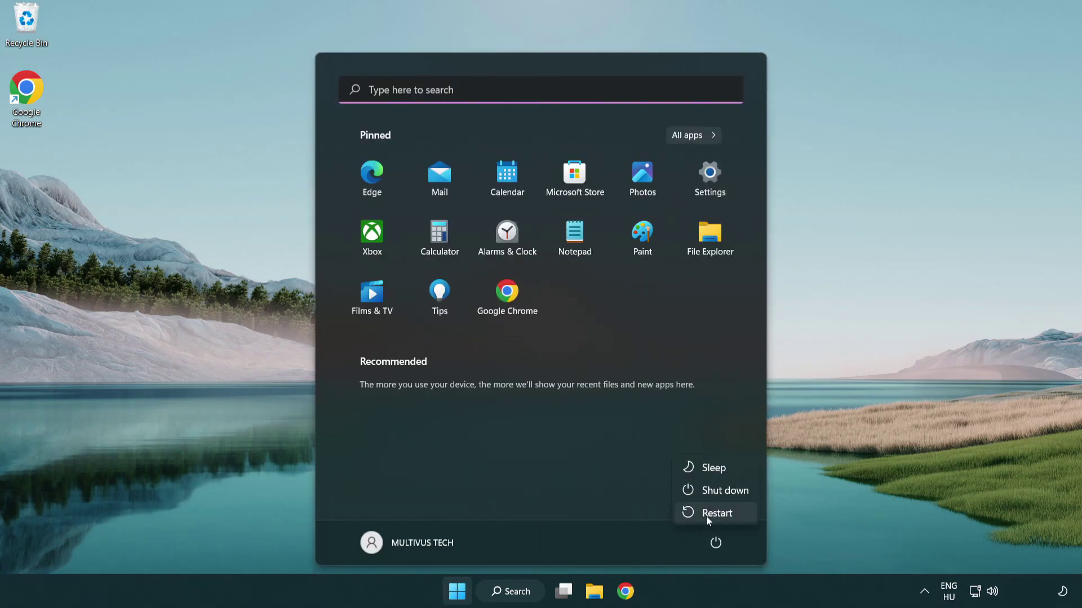